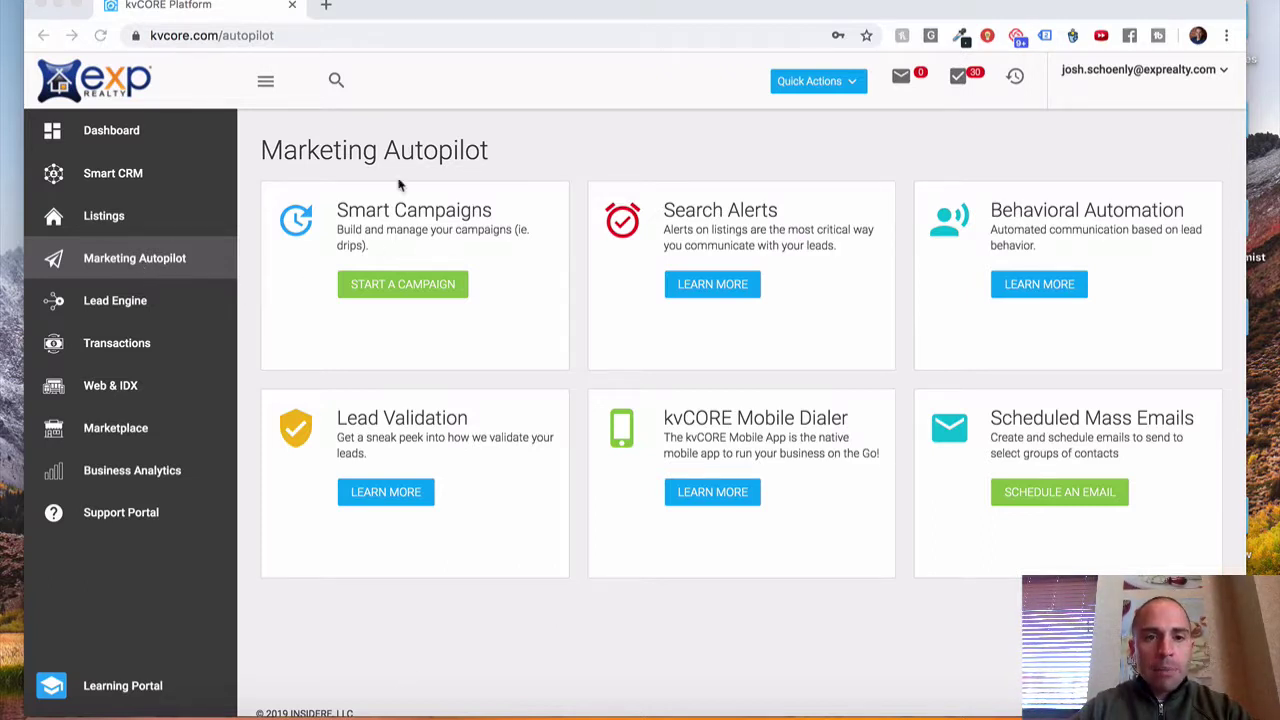
Step: Open the Smart Campaigns library and show the saved email templates list
{"action": "left_click", "coordinate": [462, 212]}
{"action": "left_click", "coordinate": [425, 291]}
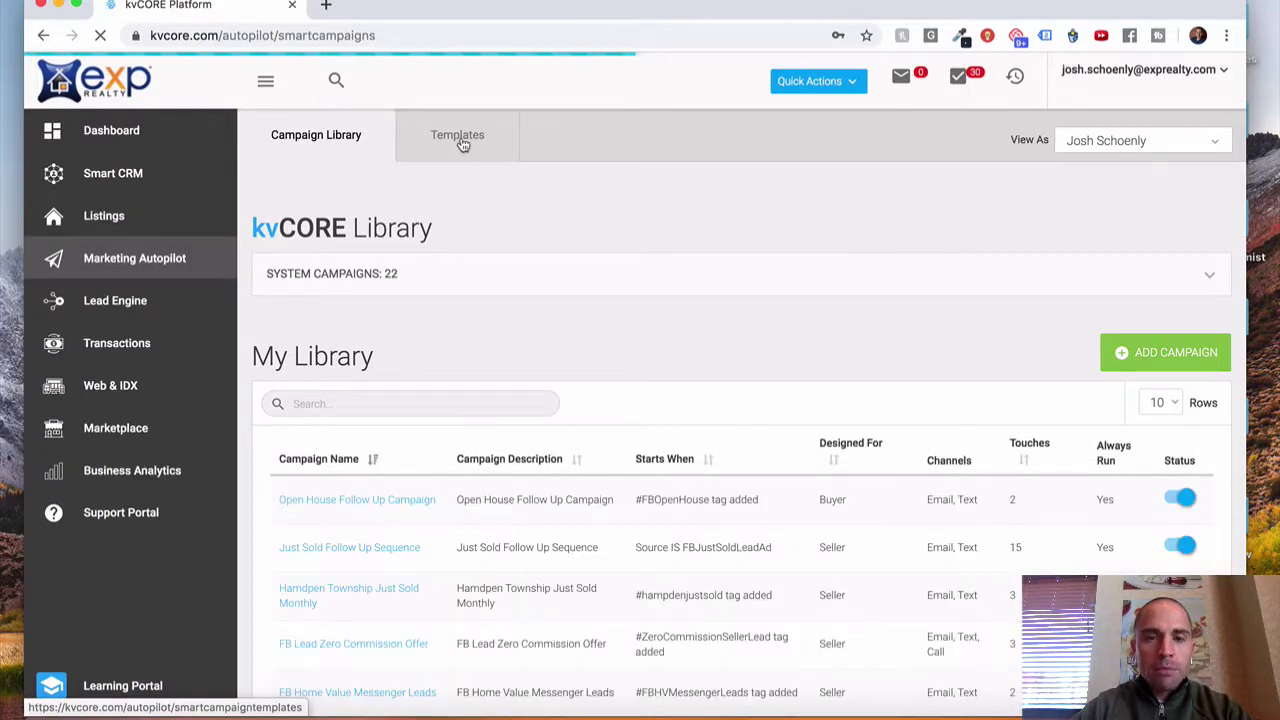
{"action": "left_click", "coordinate": [463, 145]}
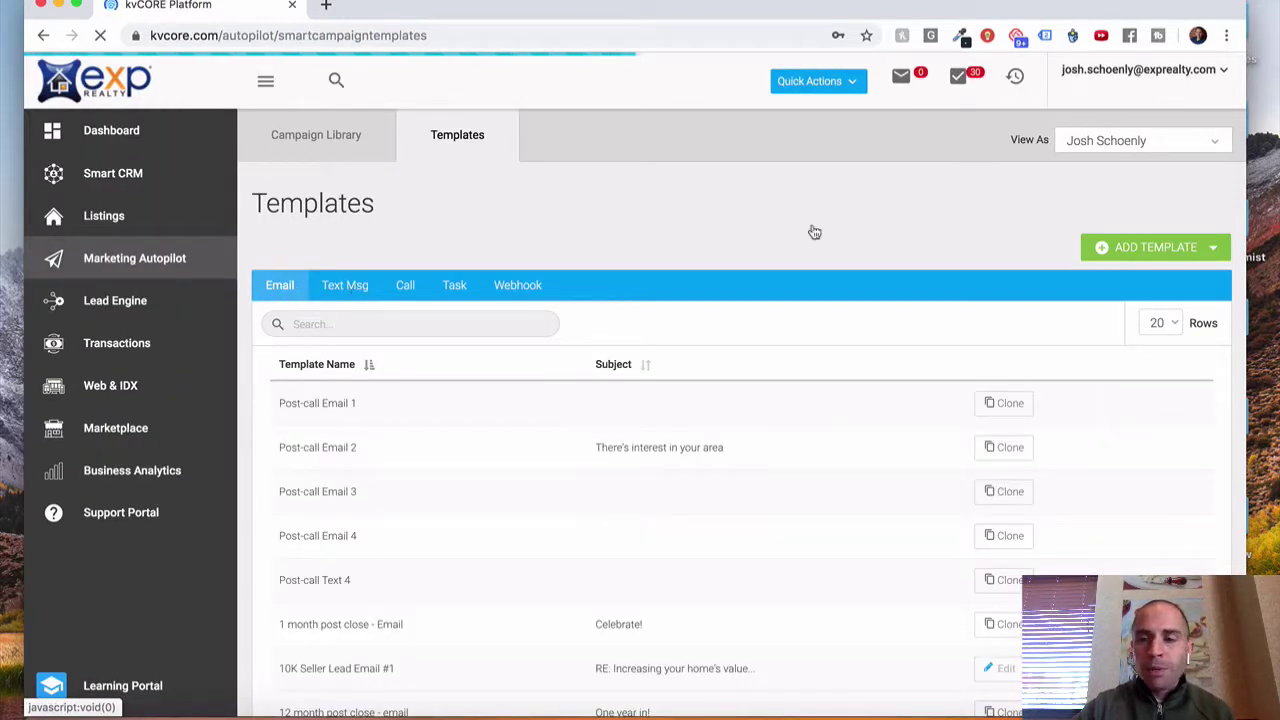
{"action": "left_click", "coordinate": [1205, 251]}
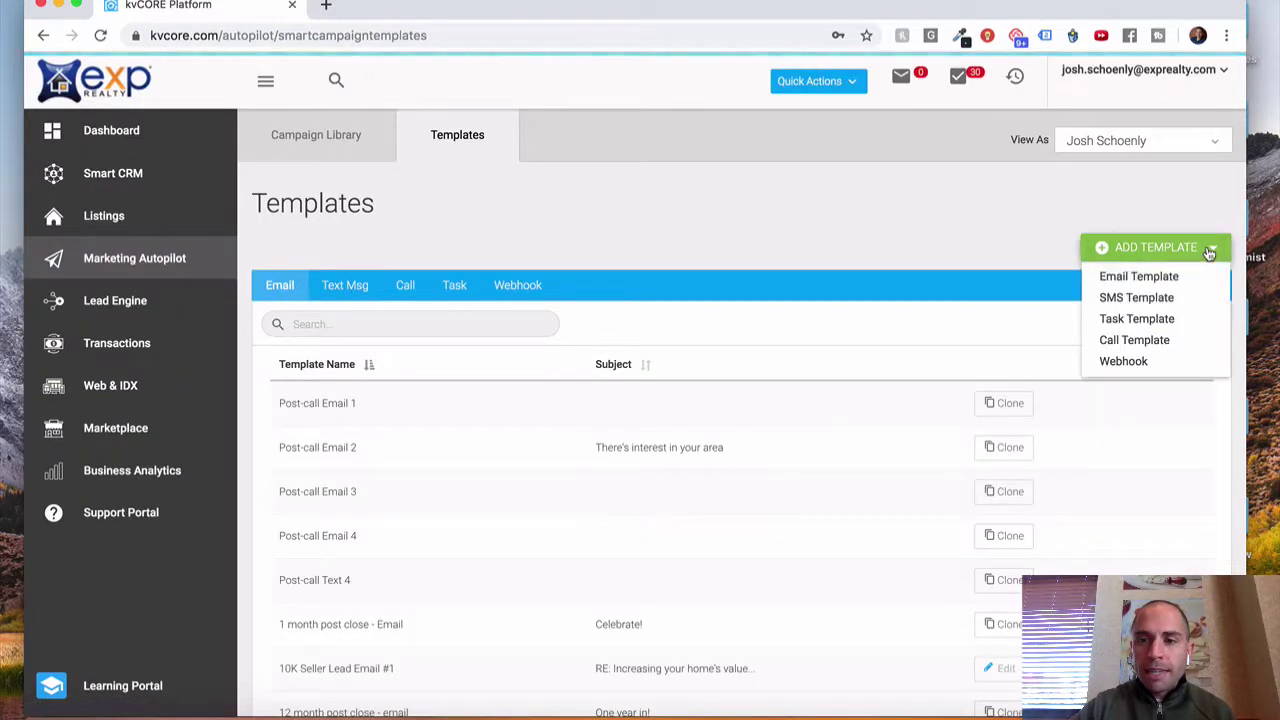
{"action": "left_click", "coordinate": [1139, 280]}
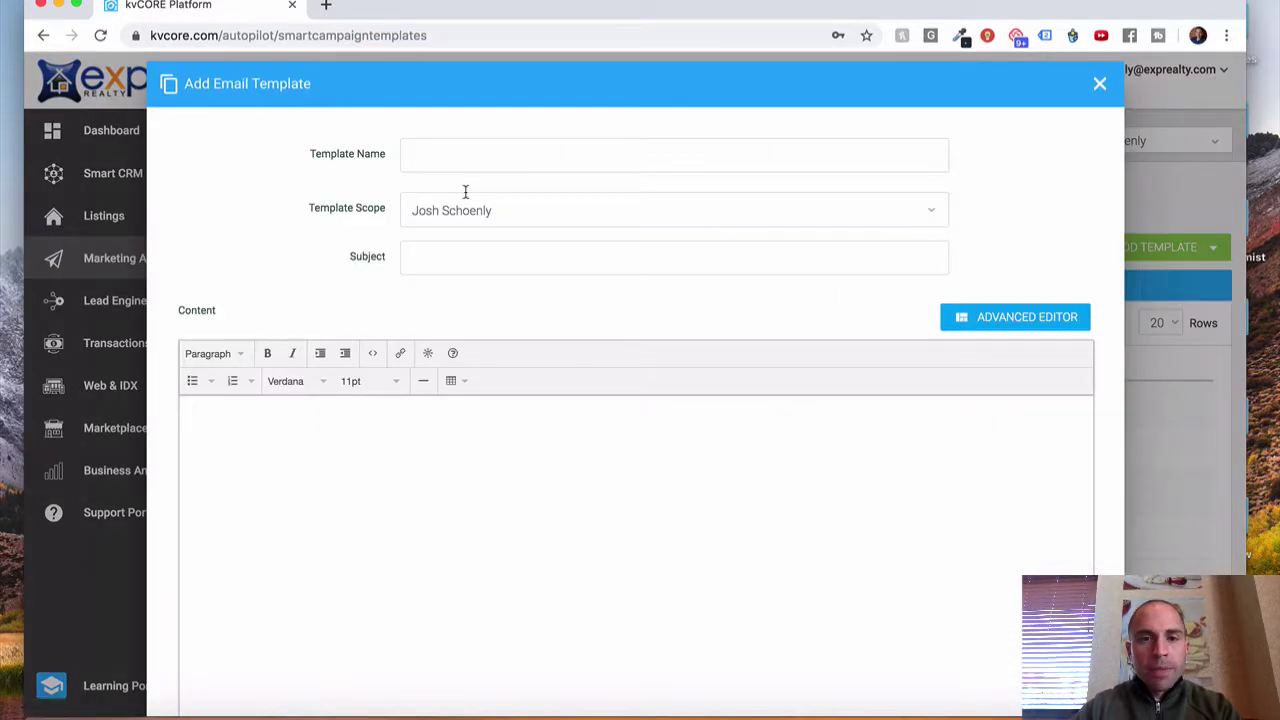
{"action": "left_click", "coordinate": [468, 153]}
{"action": "type", "text": "Test"}
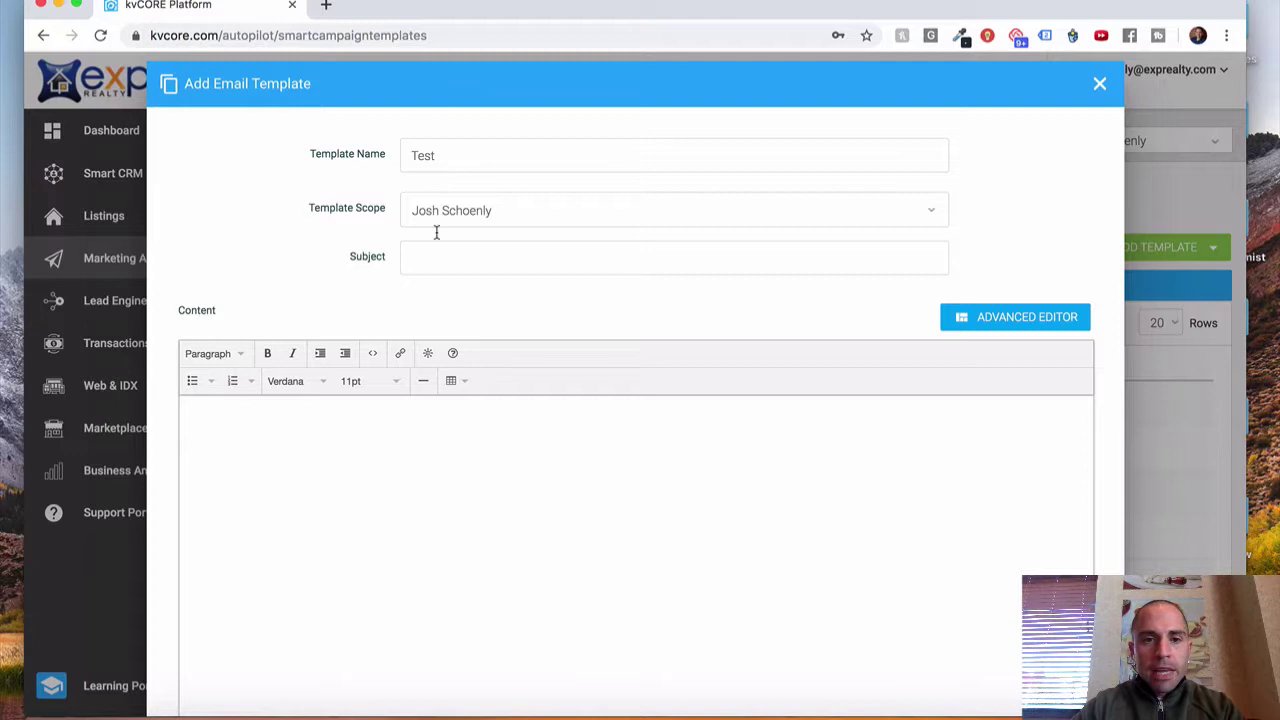
{"action": "left_click", "coordinate": [467, 260]}
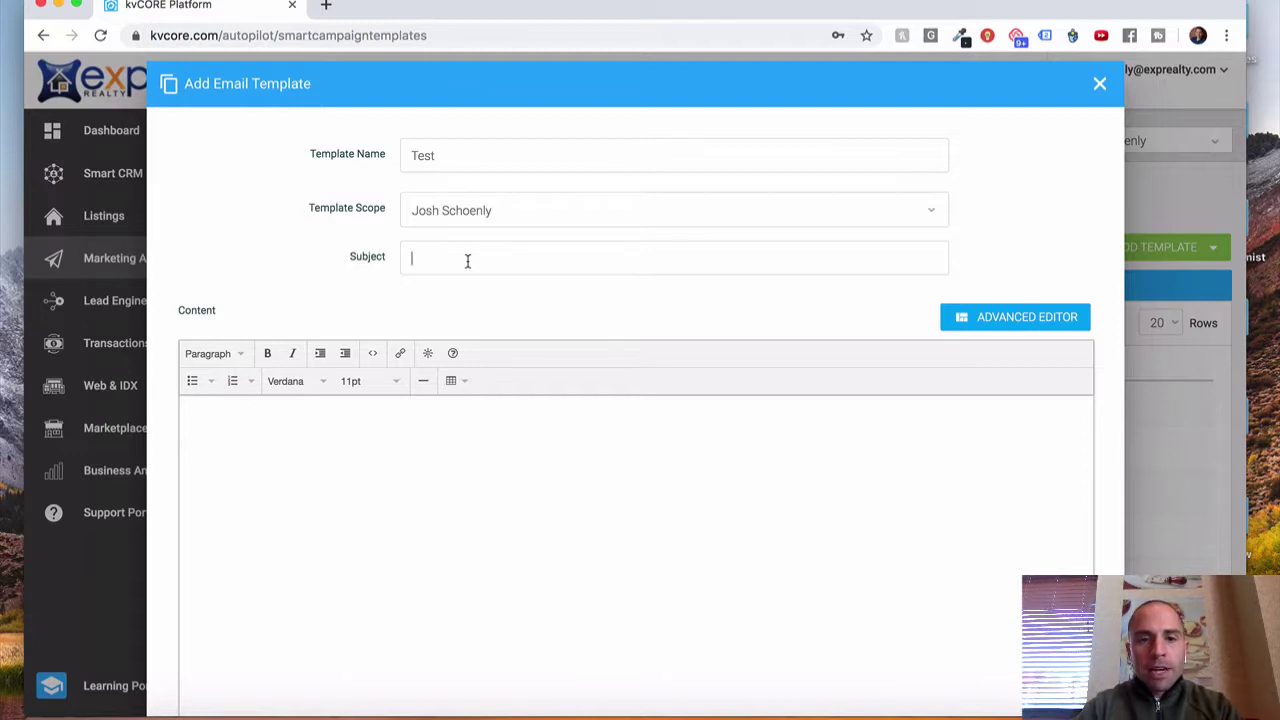
{"action": "type", "text": "Test su"}
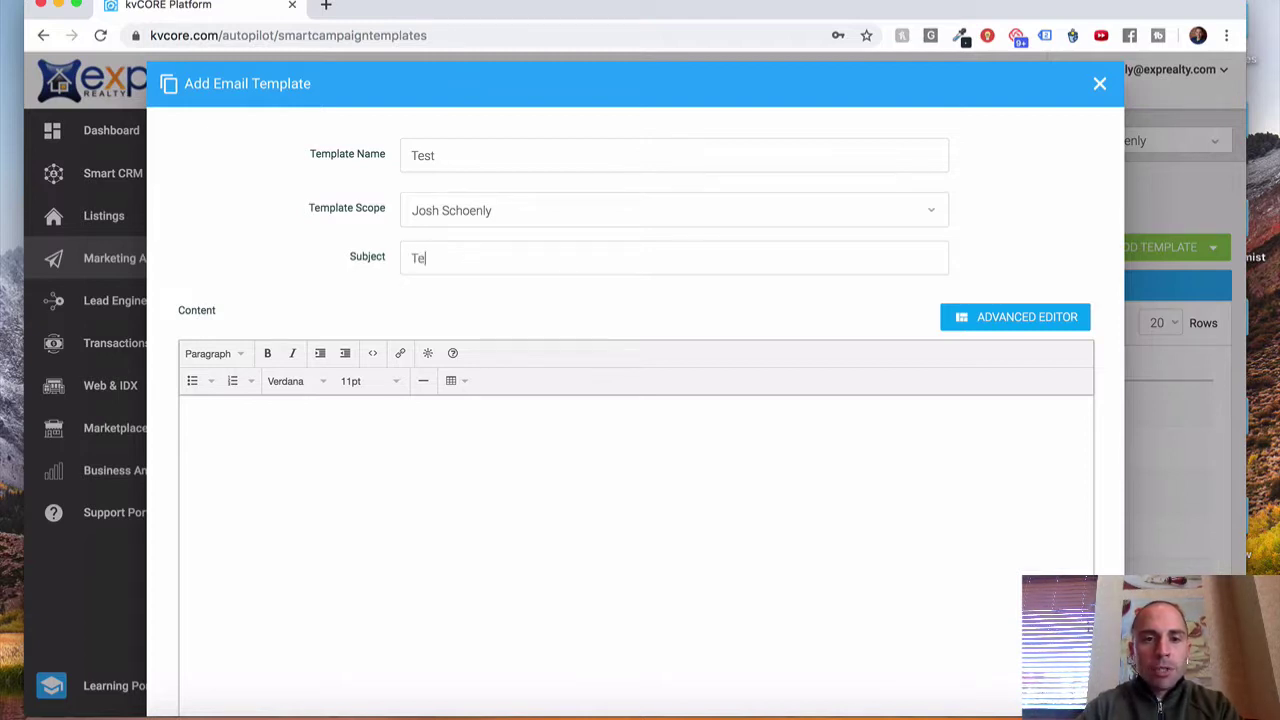
{"action": "key", "text": "BackSpace"}
{"action": "type", "text": "ubjec"}
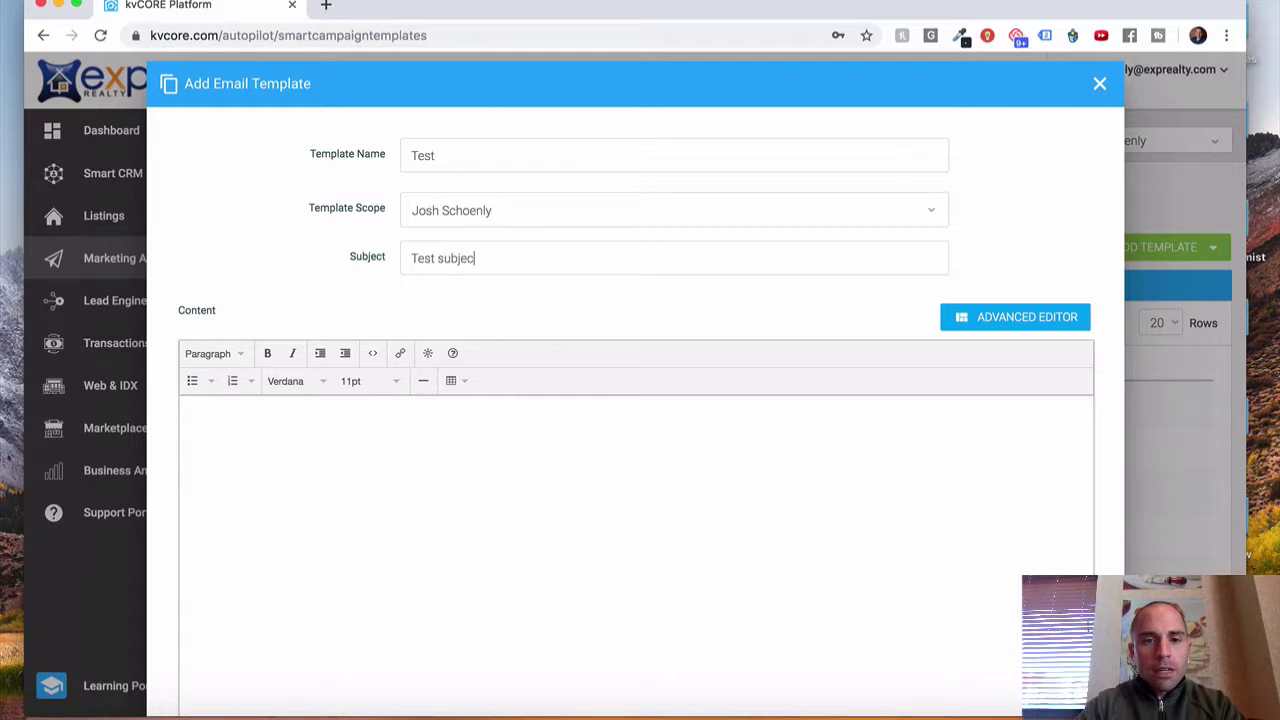
{"action": "type", "text": "ttest con"}
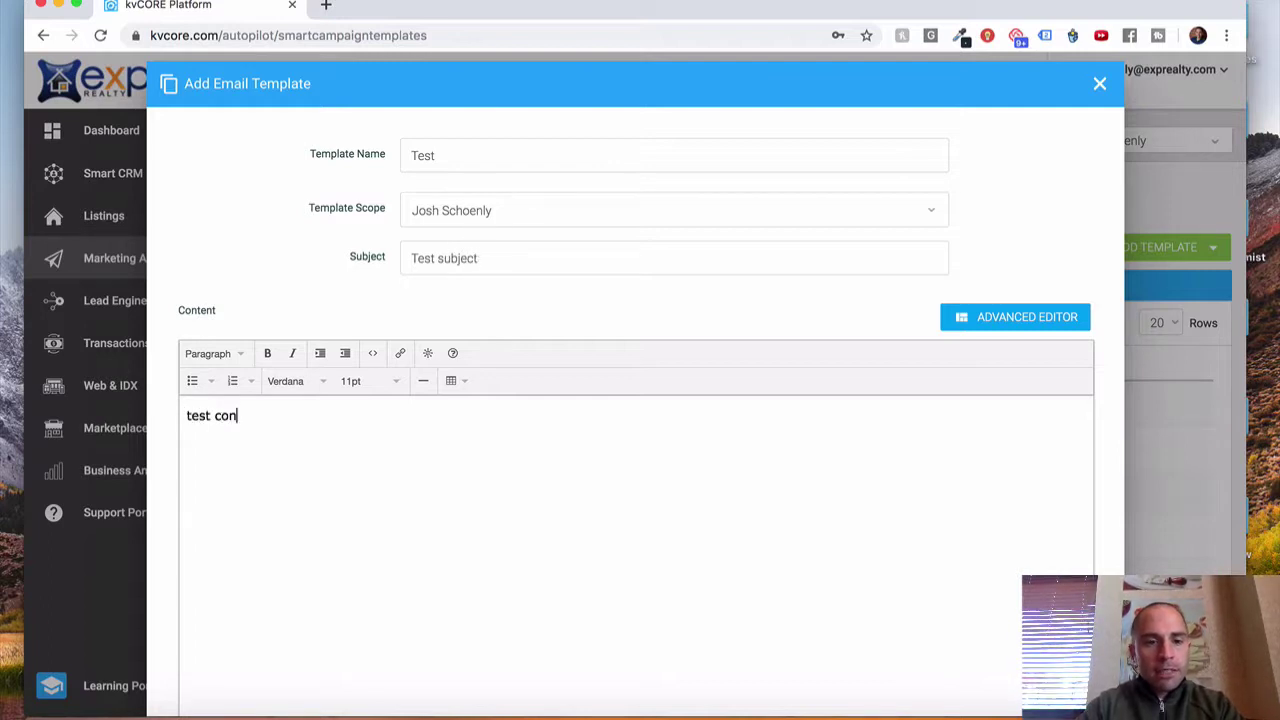
{"action": "type", "text": "tent"}
{"action": "scroll", "coordinate": [480, 394], "scroll_direction": "down", "scroll_amount": 3}
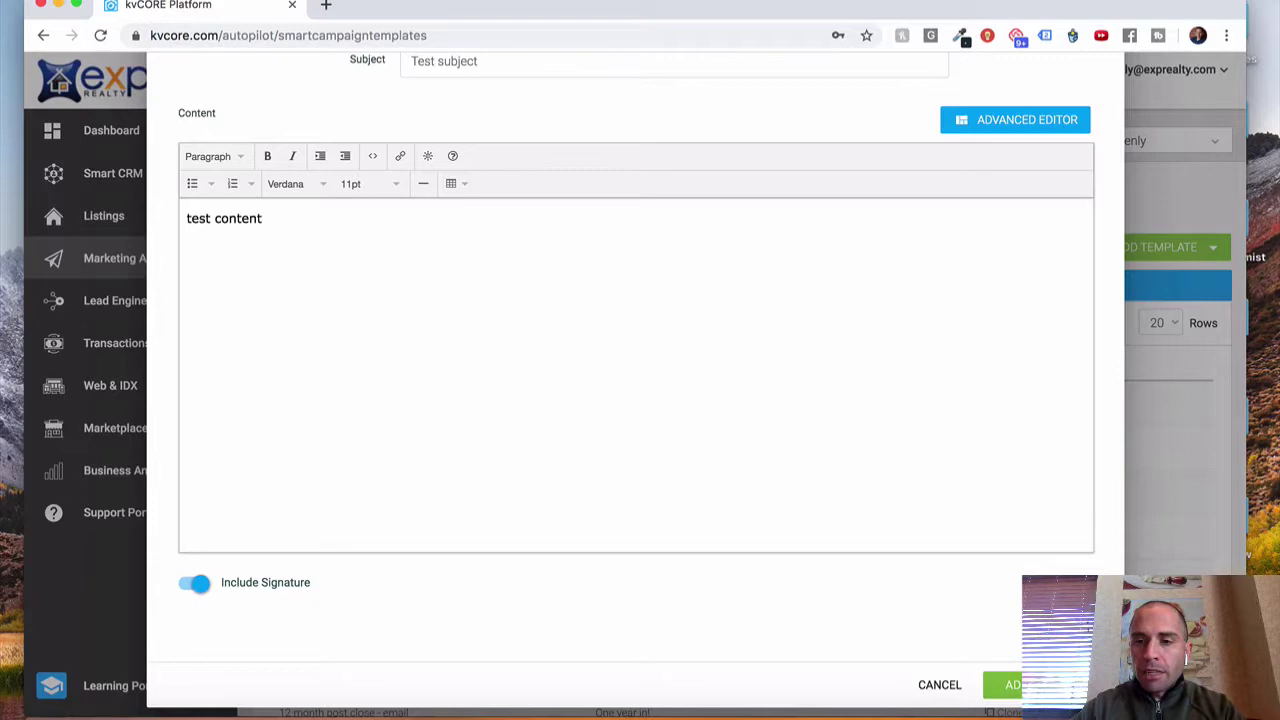
{"action": "scroll", "coordinate": [1066, 277], "scroll_direction": "up", "scroll_amount": 3}
{"action": "left_click", "coordinate": [1099, 85]}
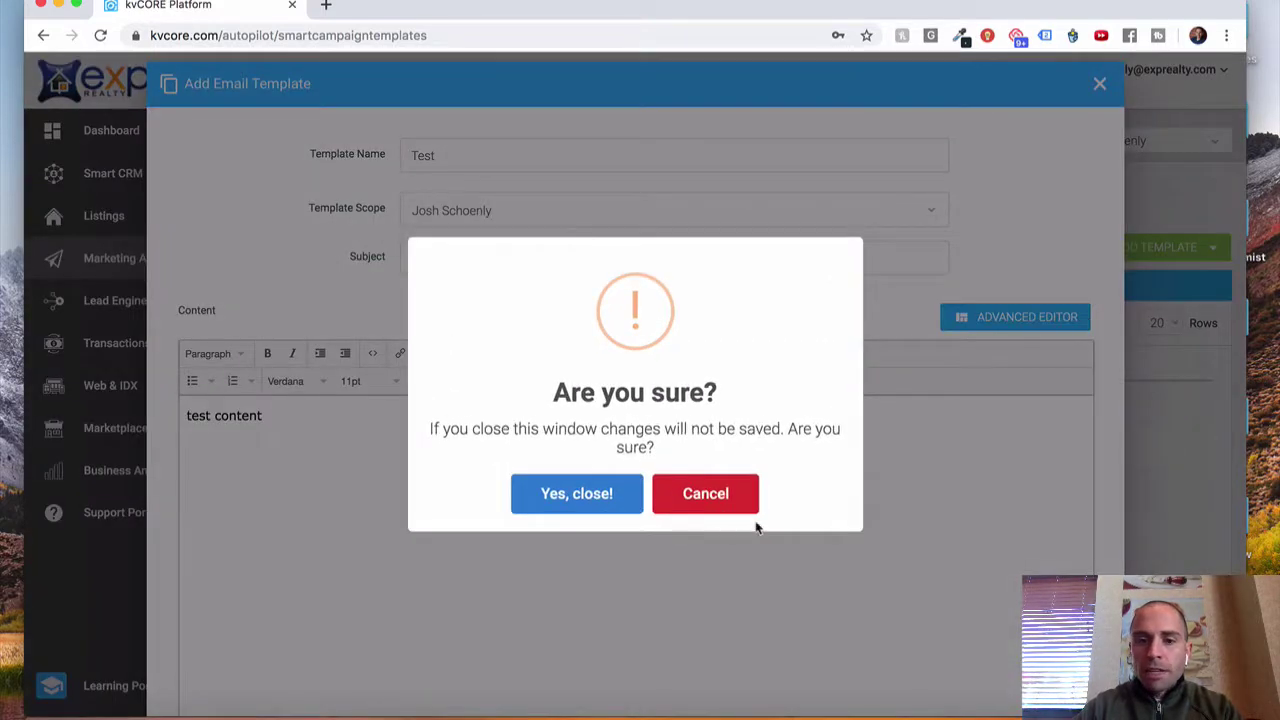
{"action": "left_click", "coordinate": [611, 500]}
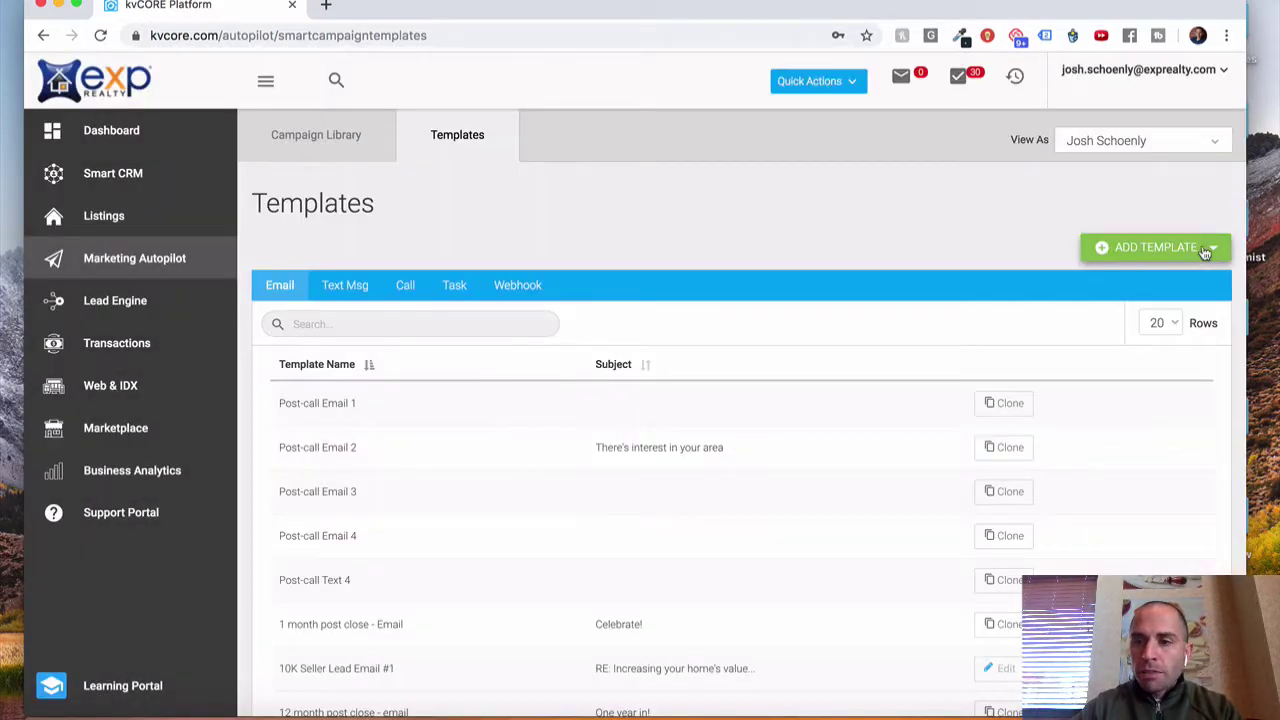
{"action": "left_click", "coordinate": [1205, 250]}
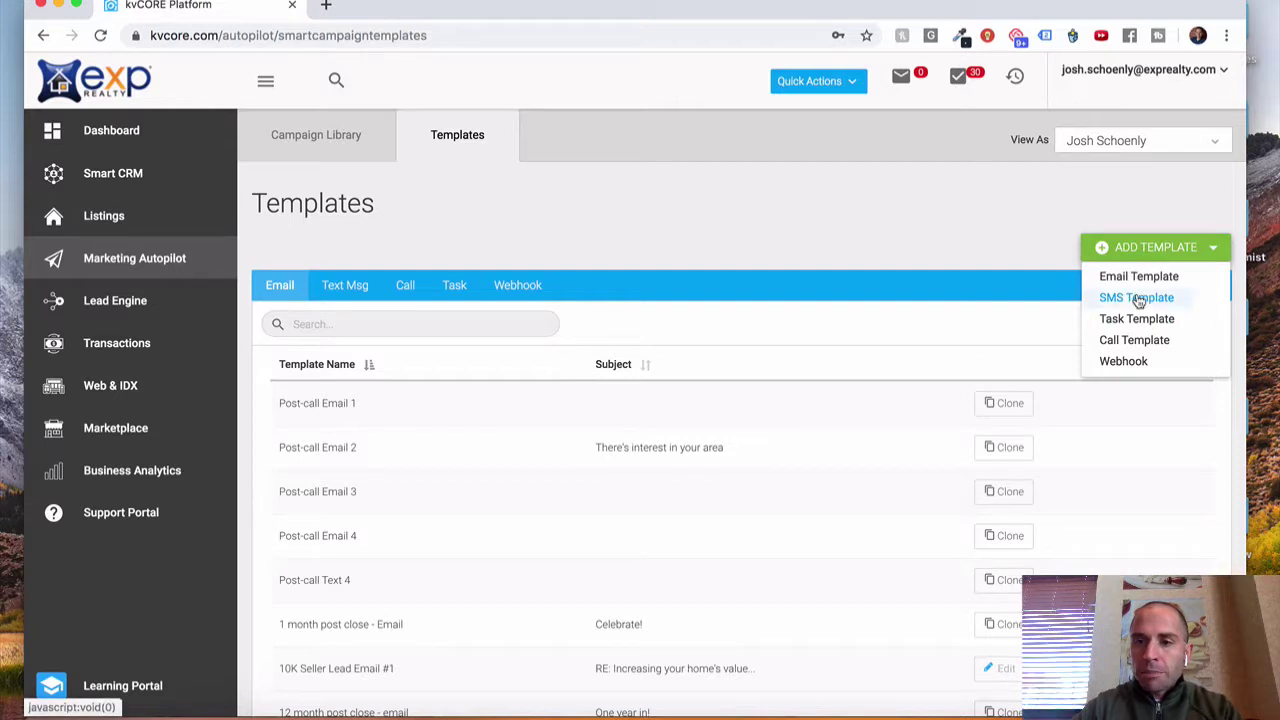
{"action": "left_click", "coordinate": [1138, 298]}
{"action": "left_click", "coordinate": [449, 153]}
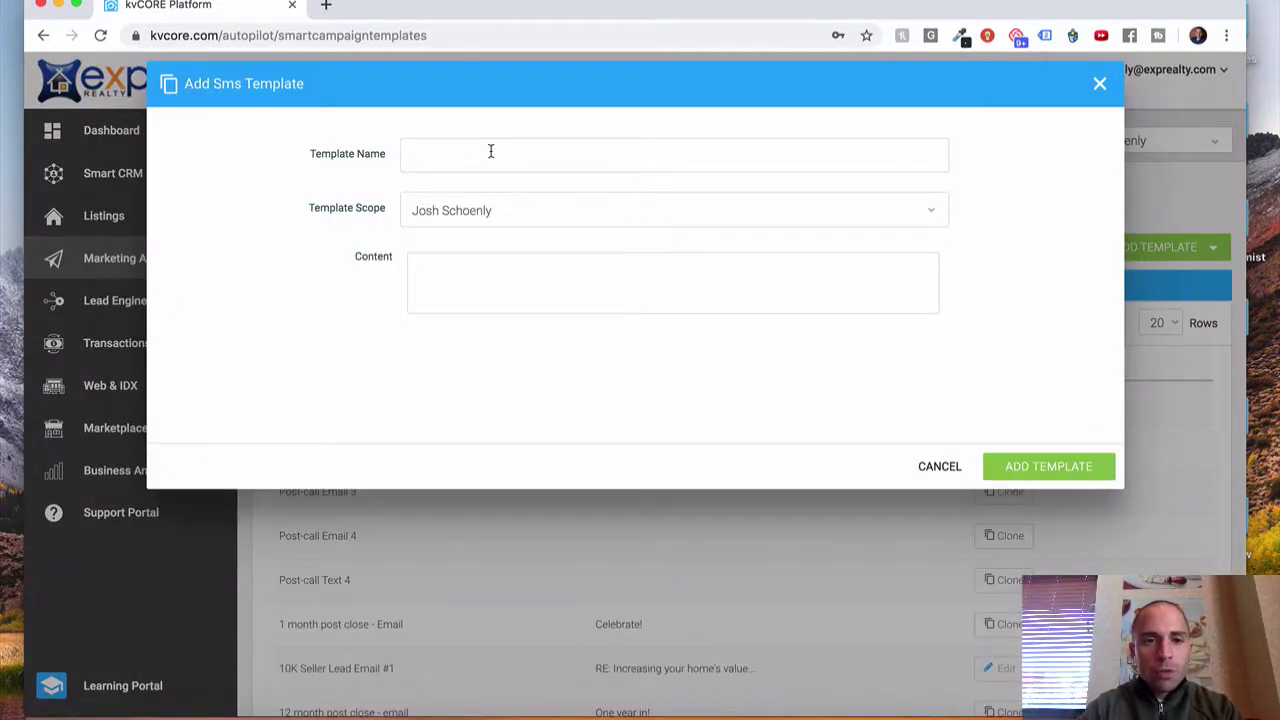
{"action": "type", "text": "Test "}
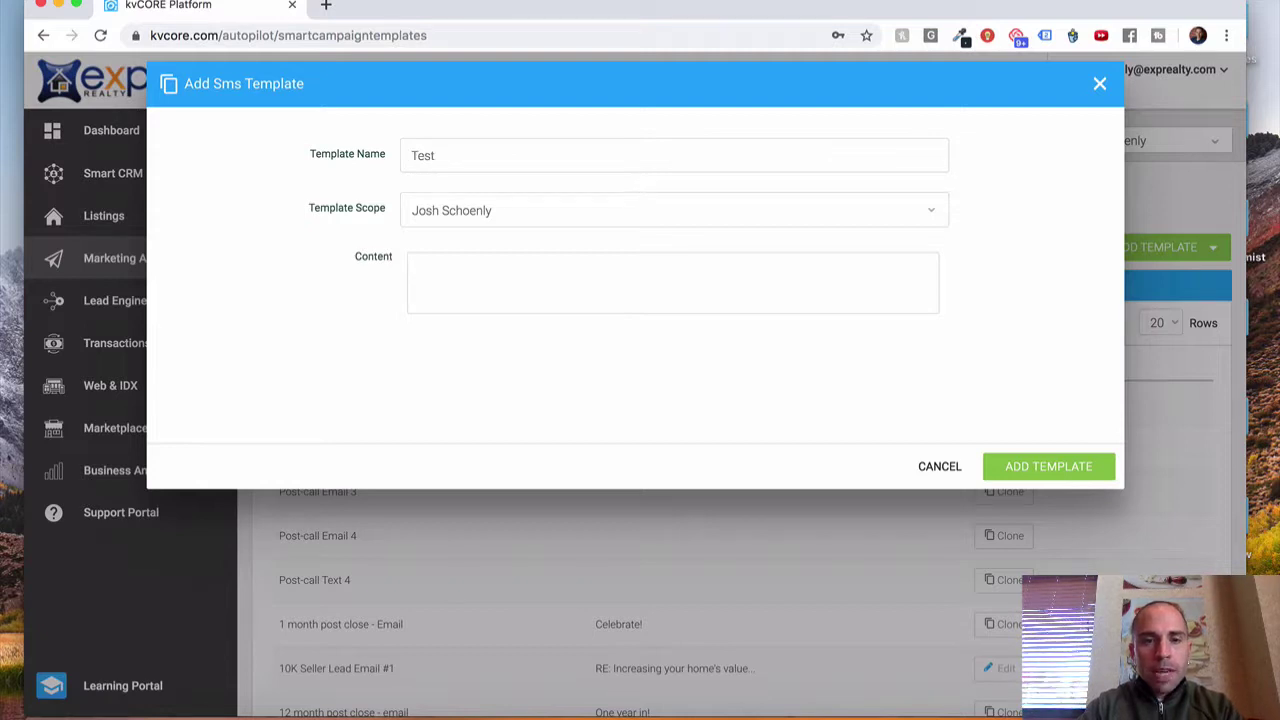
{"action": "type", "text": "text message"}
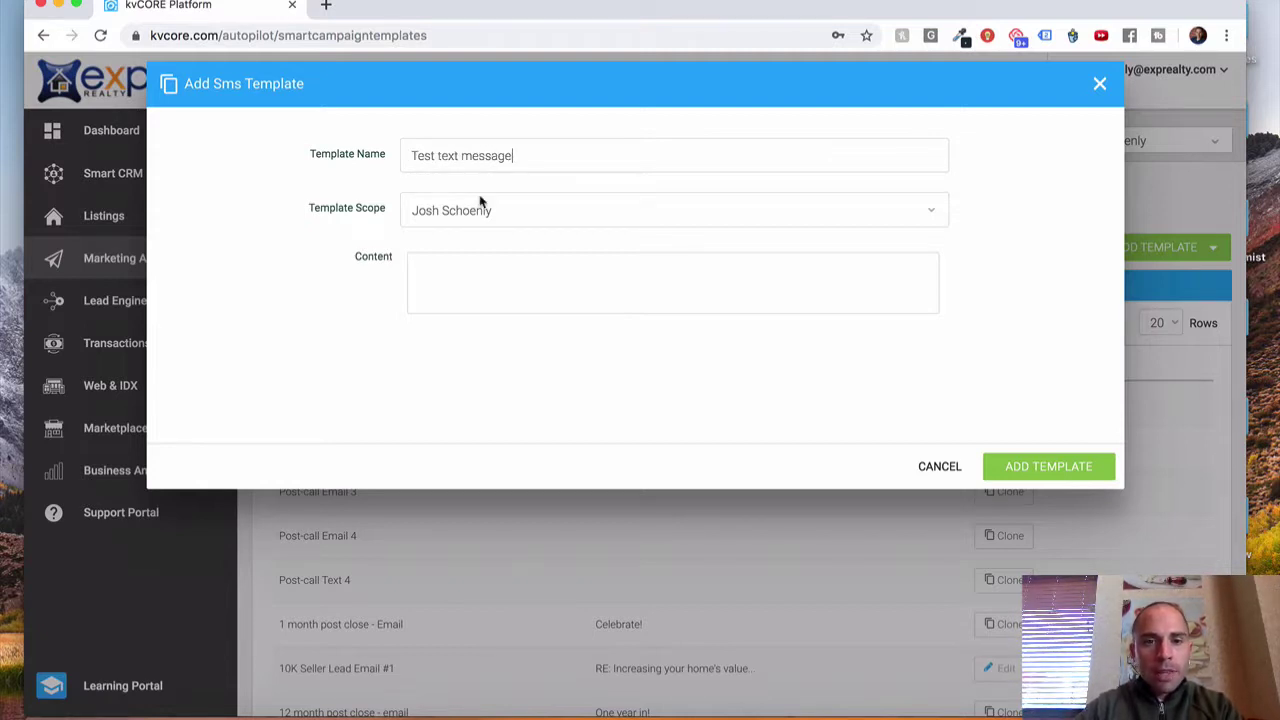
{"action": "left_click", "coordinate": [476, 283]}
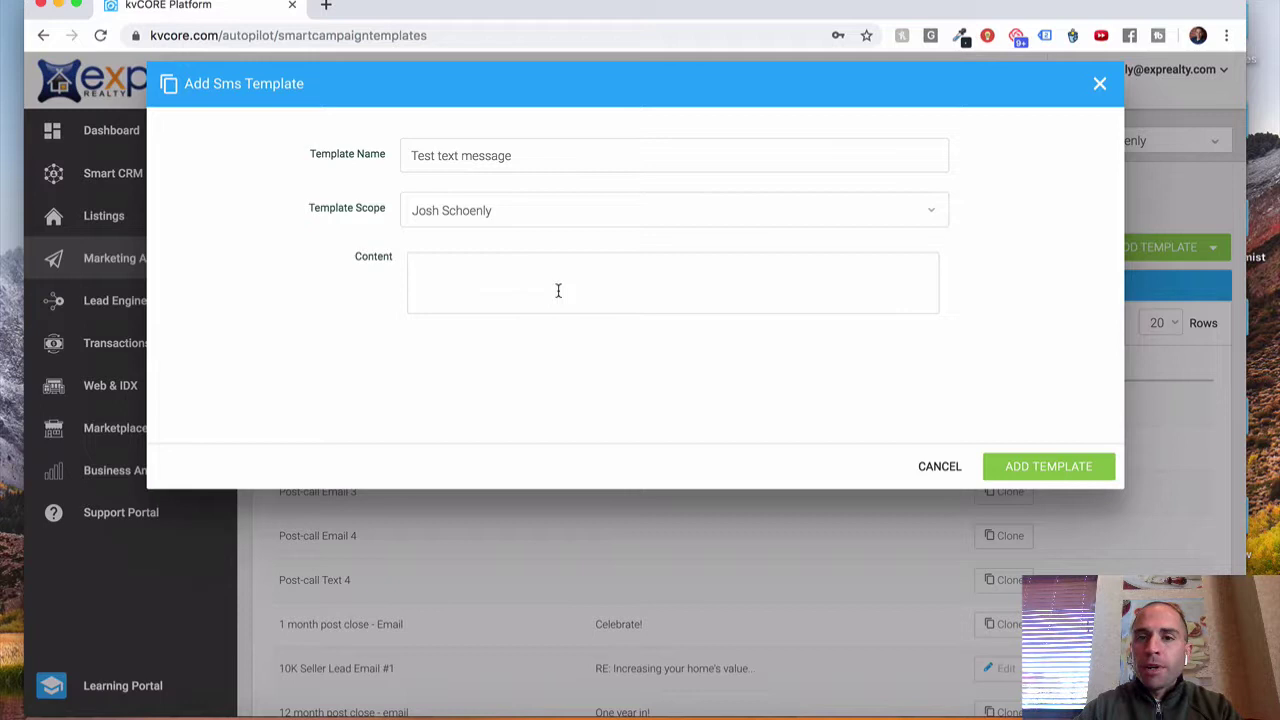
{"action": "type", "text": "text messa"}
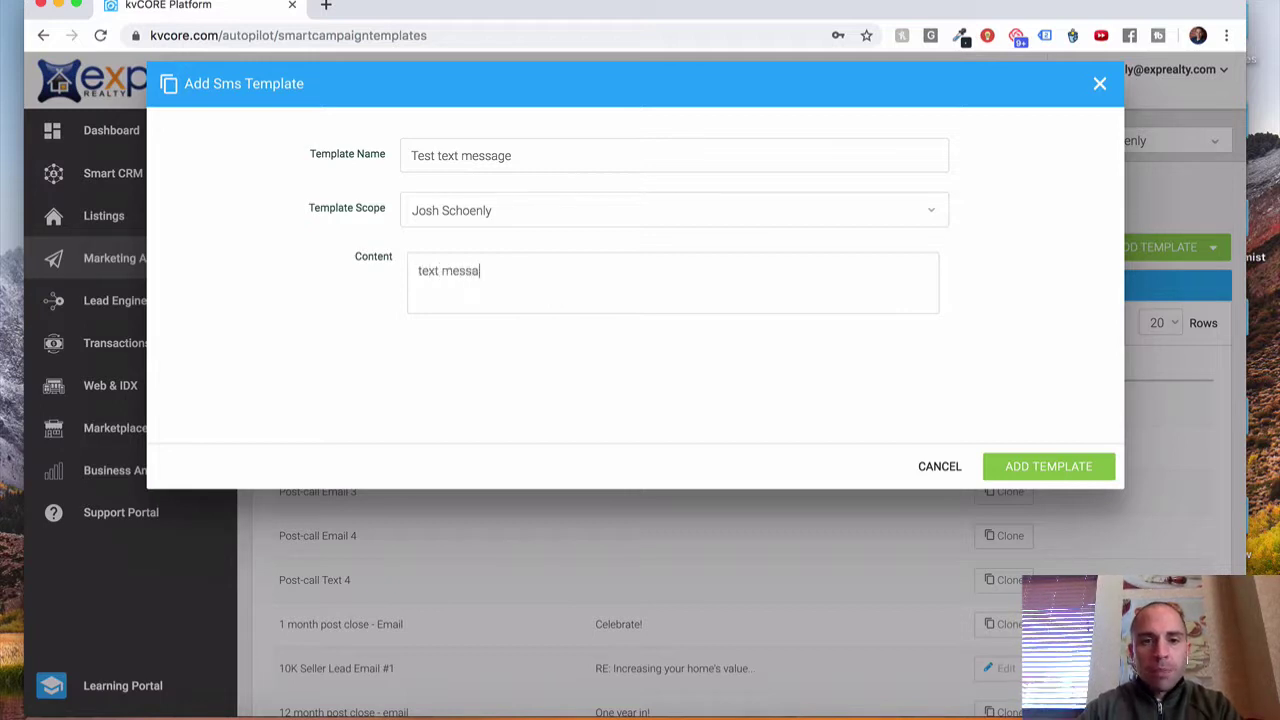
{"action": "type", "text": "ge"}
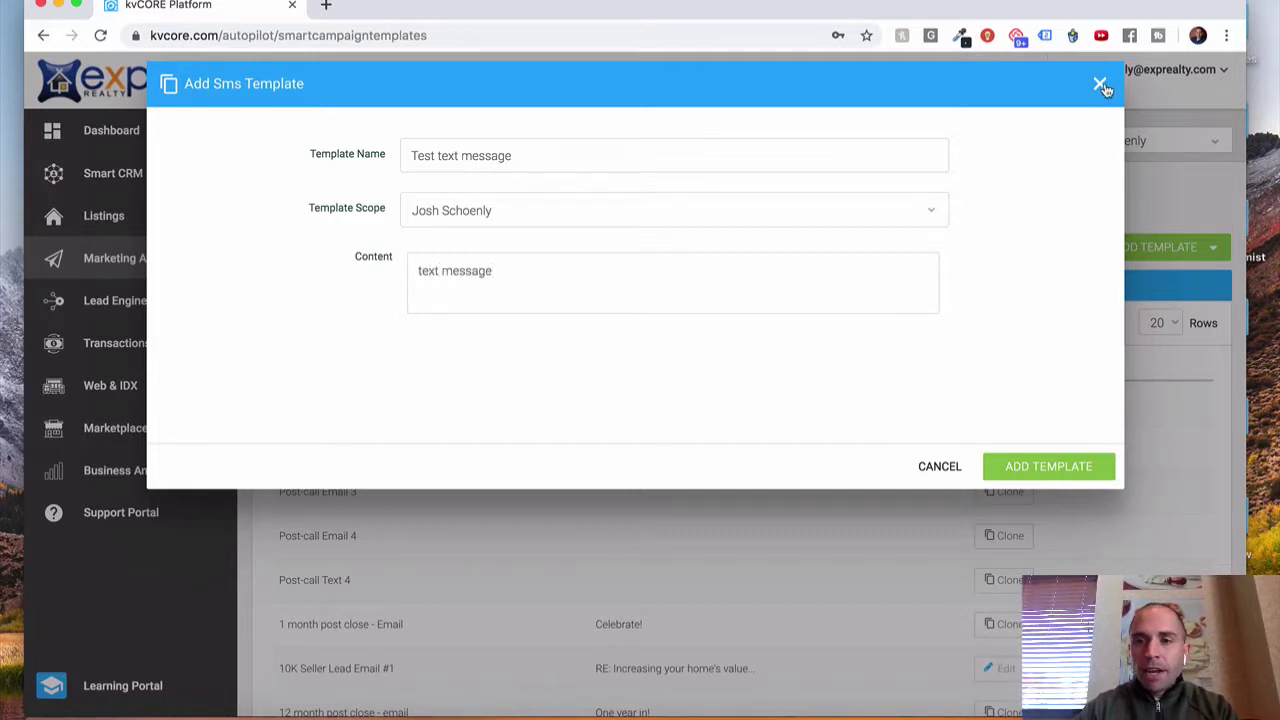
{"action": "left_click", "coordinate": [1100, 85]}
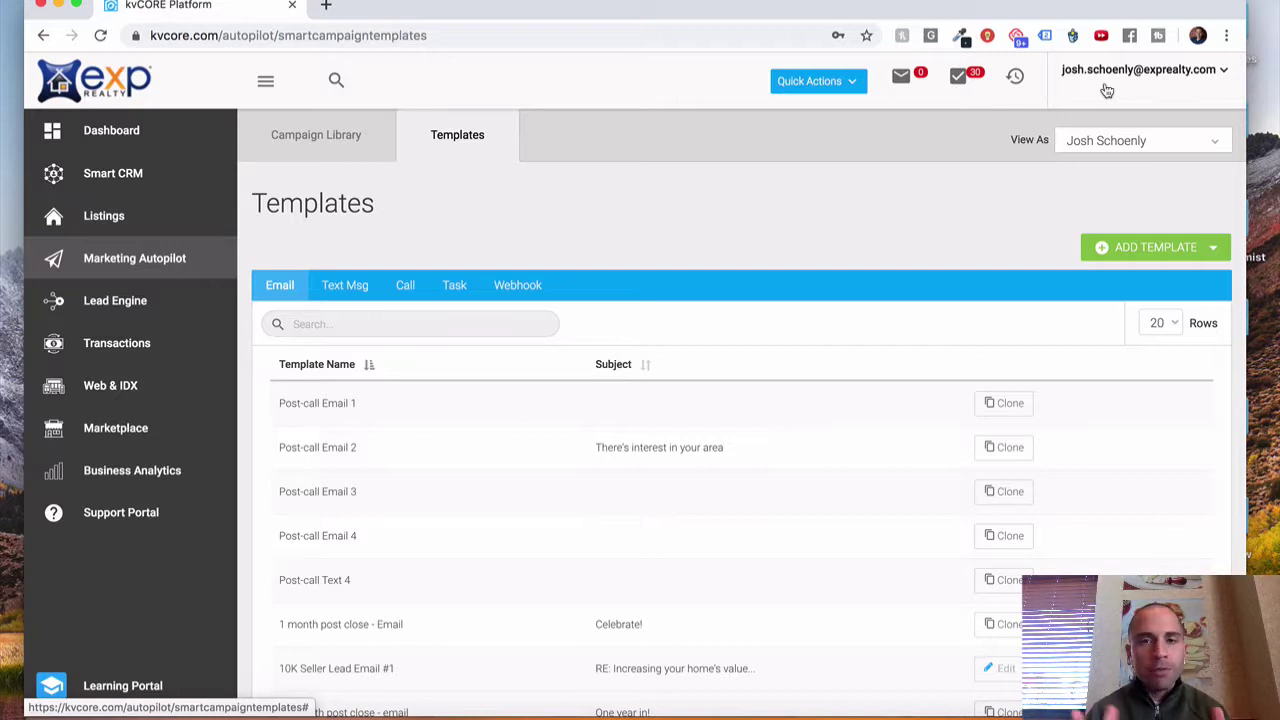
Step: Start a new campaign triggered when a lead receives the #0CommissLeadAd hashtag
{"action": "left_click", "coordinate": [310, 138]}
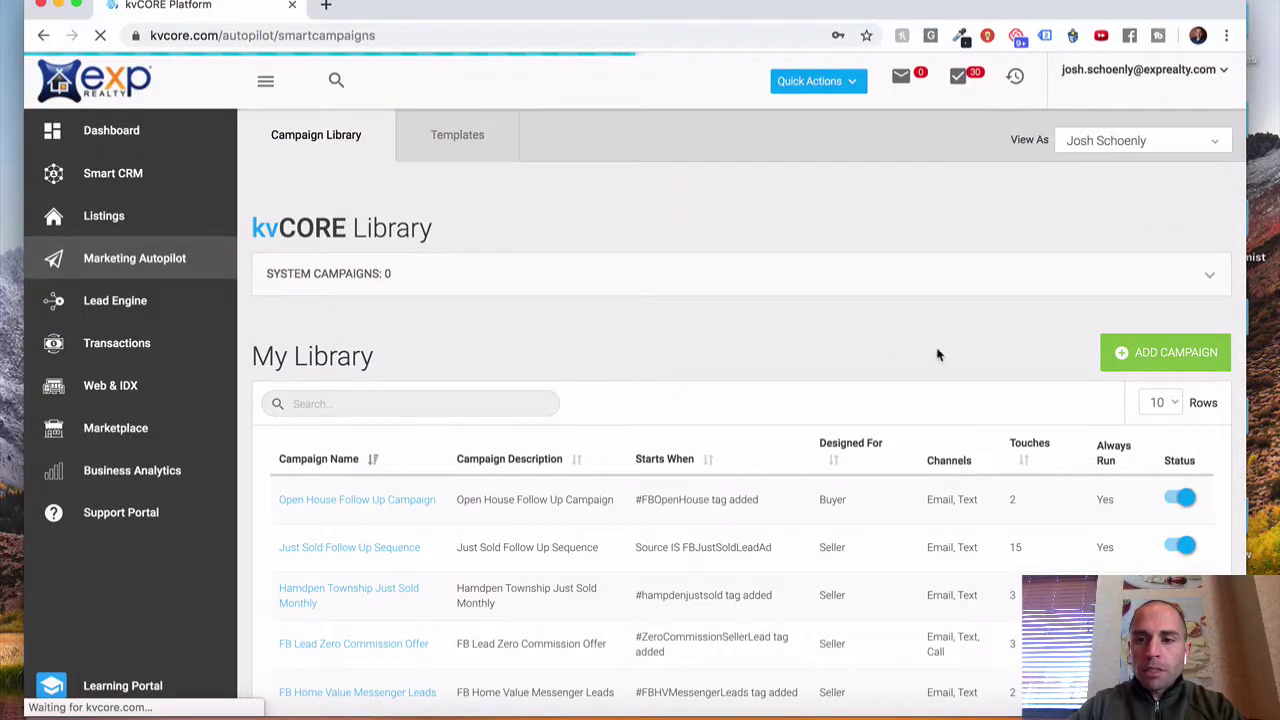
{"action": "left_click", "coordinate": [1179, 353]}
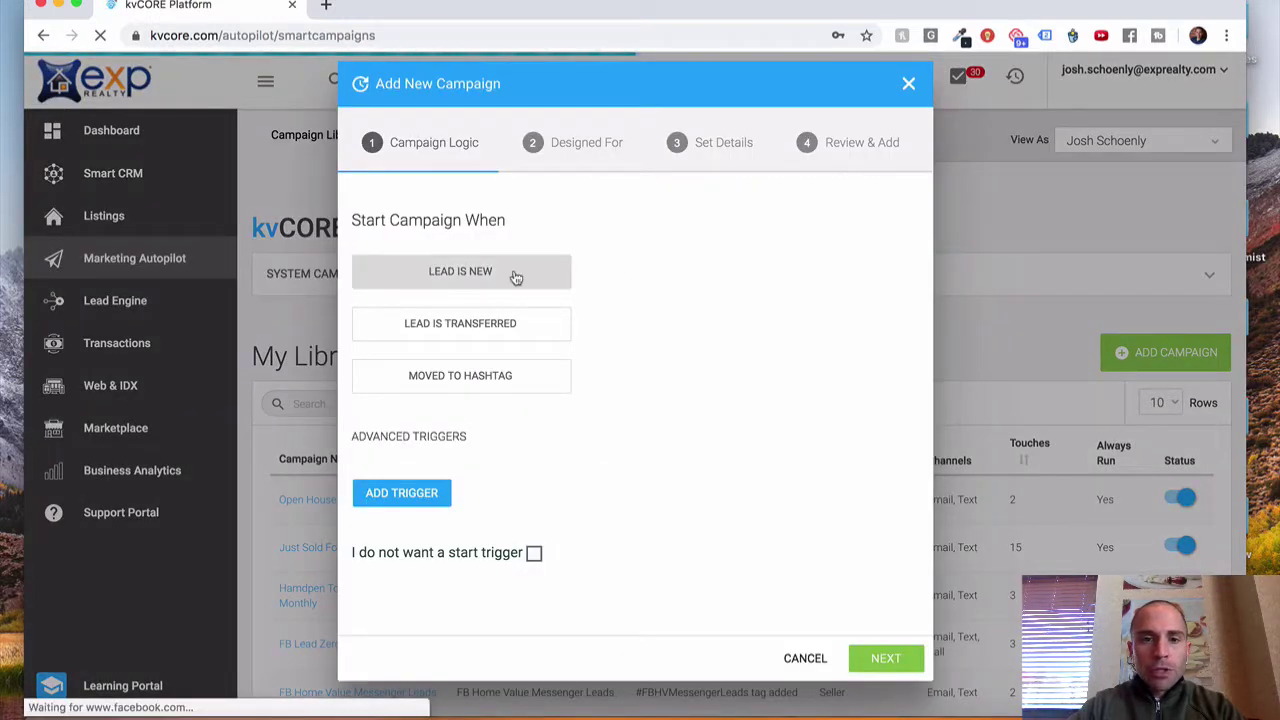
{"action": "left_click", "coordinate": [507, 332]}
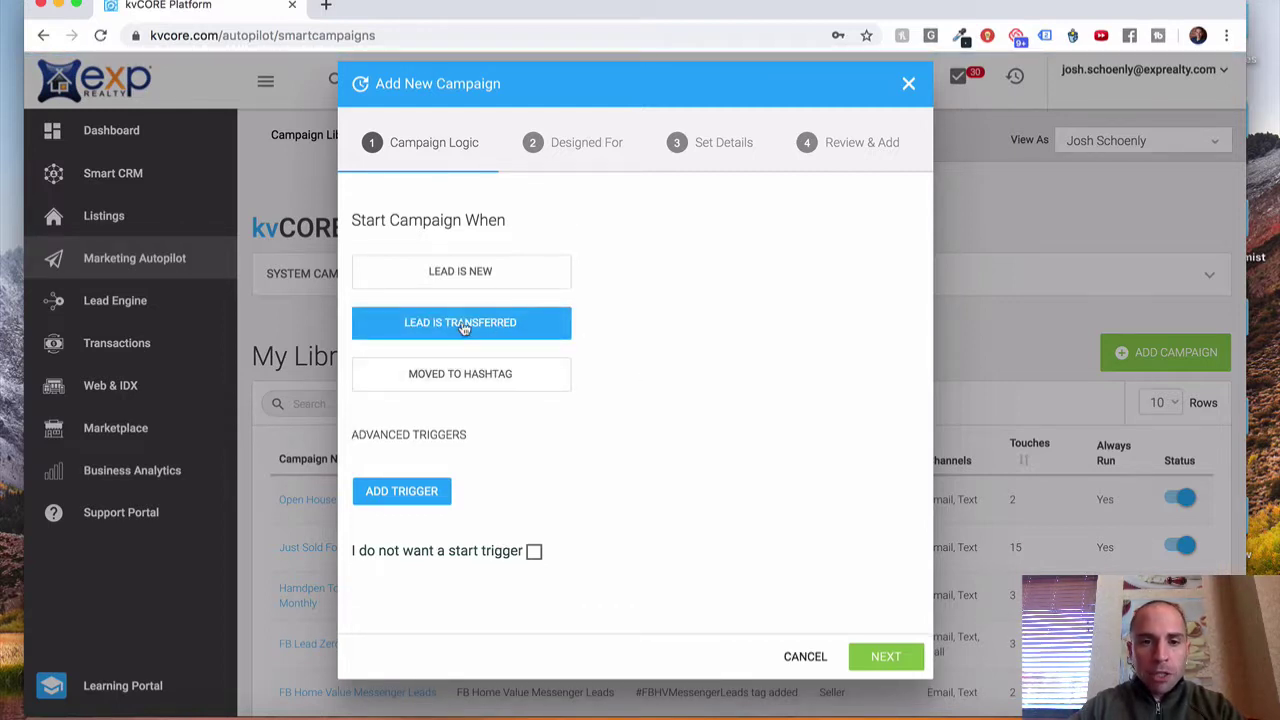
{"action": "left_click", "coordinate": [470, 385]}
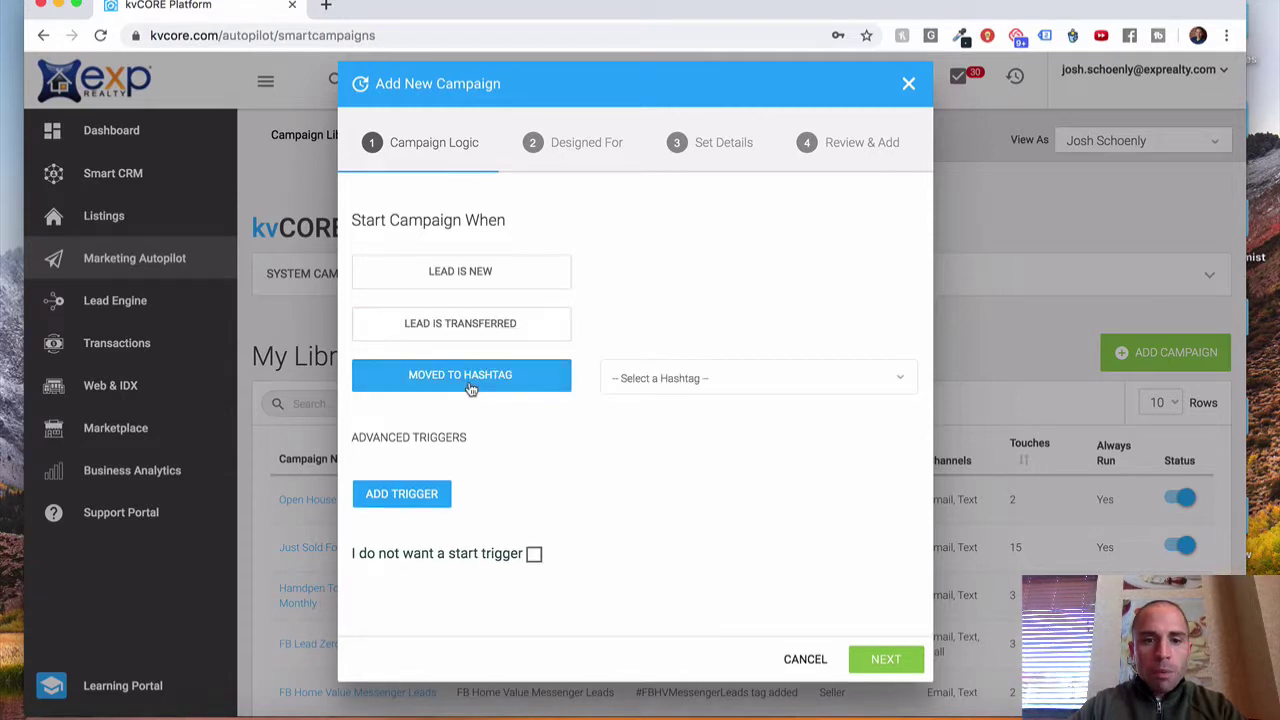
{"action": "left_click", "coordinate": [715, 378]}
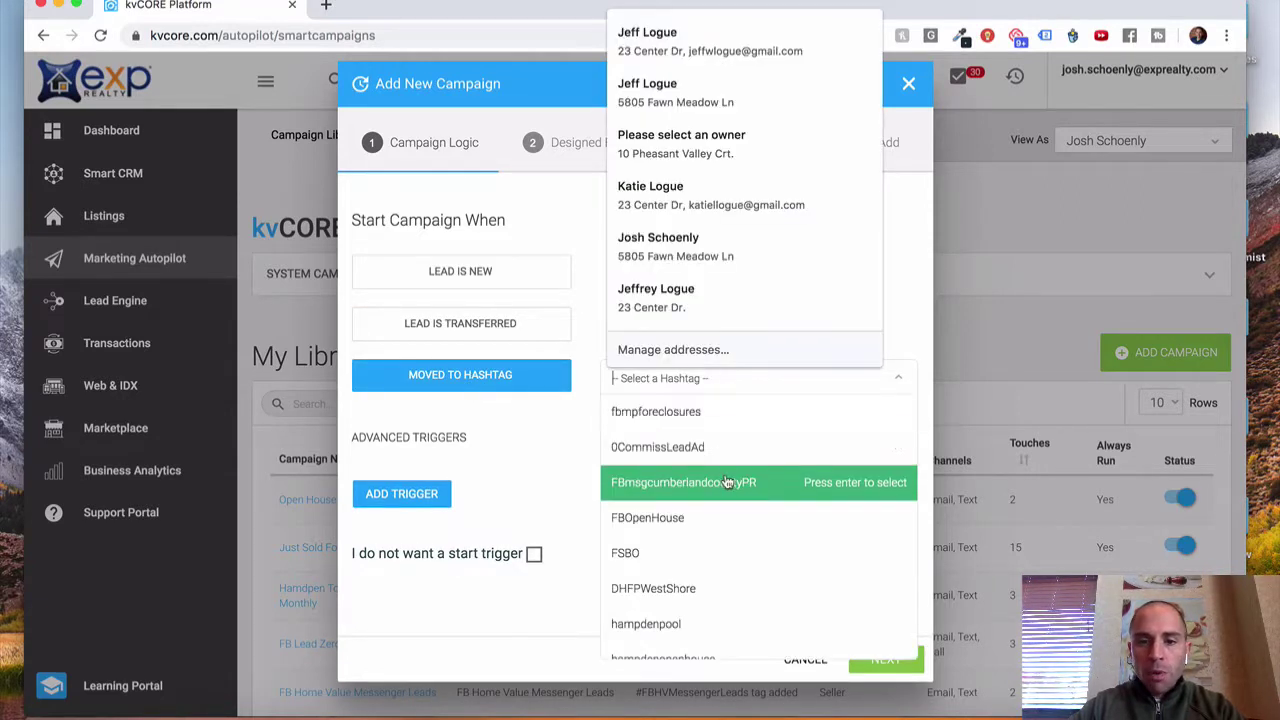
{"action": "left_click", "coordinate": [595, 455]}
{"action": "left_click", "coordinate": [688, 380]}
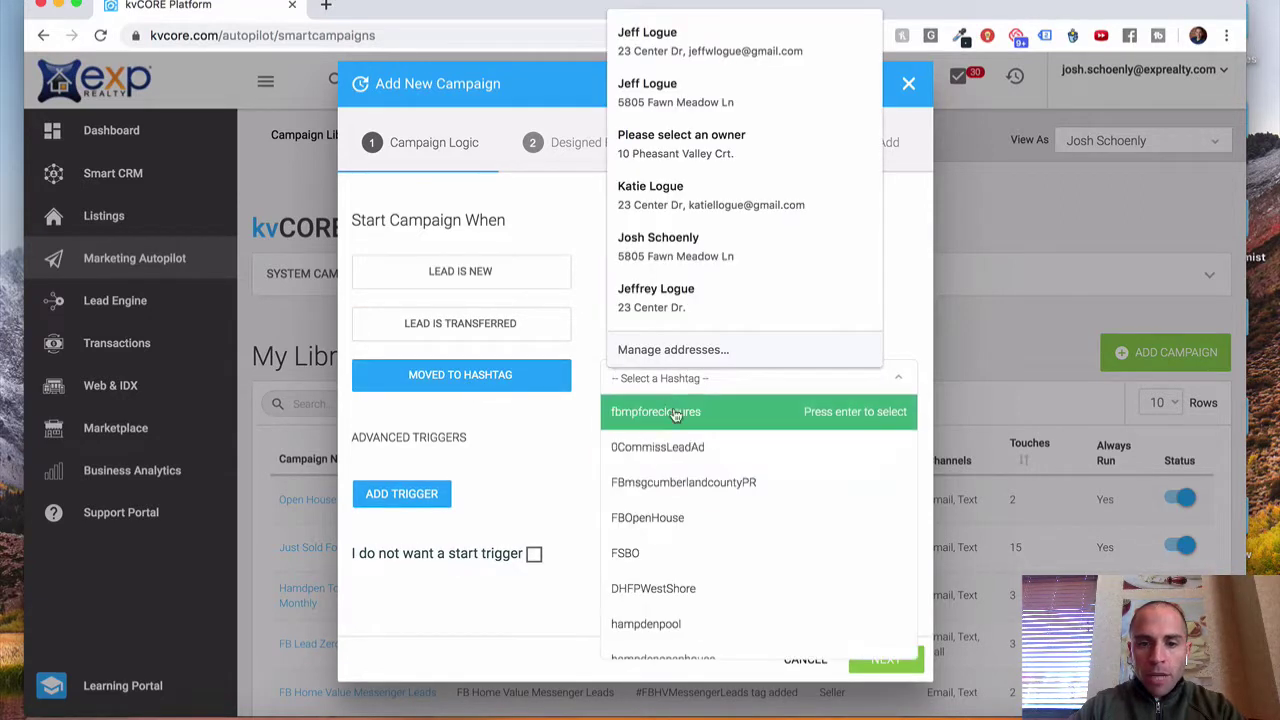
{"action": "left_click", "coordinate": [673, 452]}
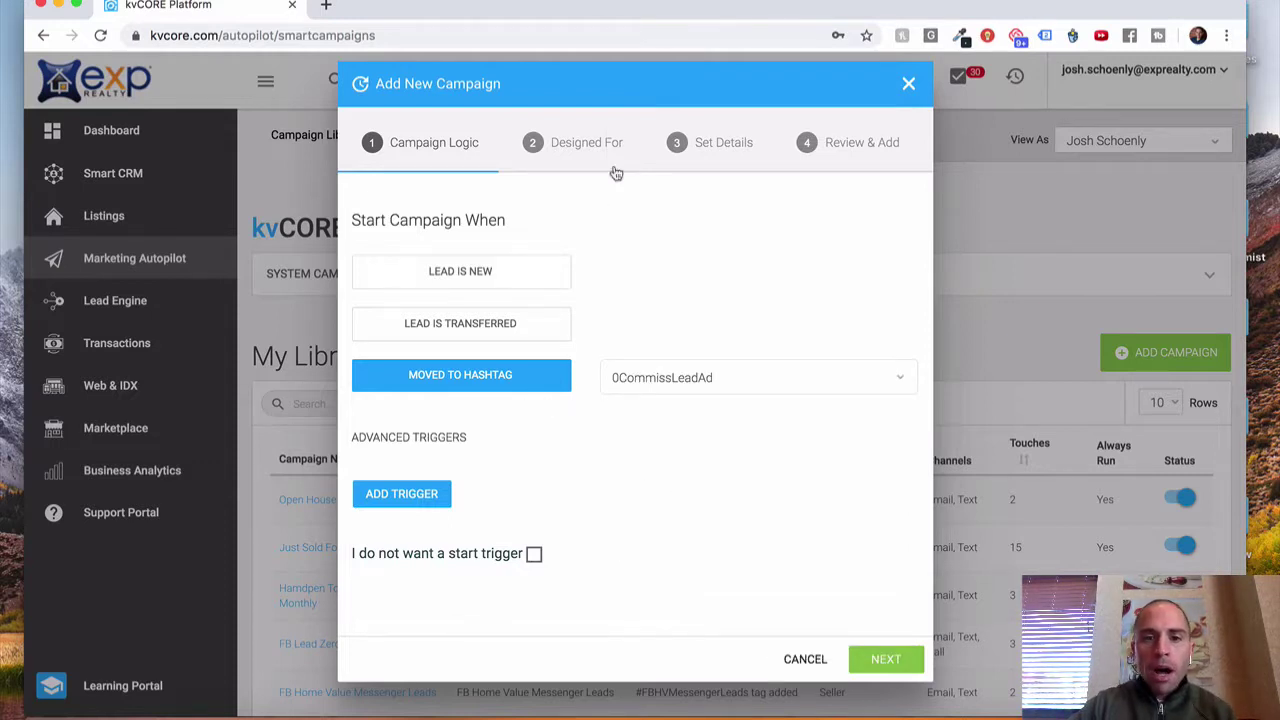
{"action": "left_click", "coordinate": [886, 660]}
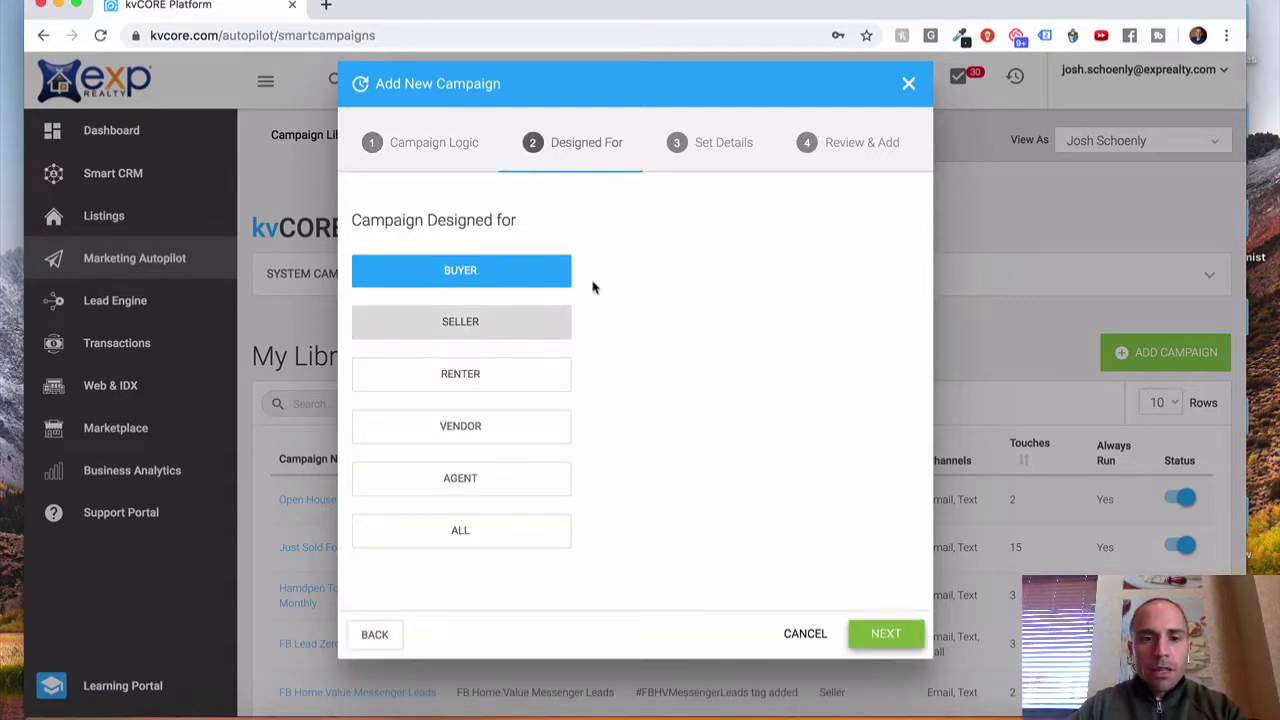
Step: Target seller leads, name it 'Zero Commission Lead Ad' with description 'seller lead', and add it
{"action": "left_click", "coordinate": [492, 332]}
{"action": "left_click", "coordinate": [894, 640]}
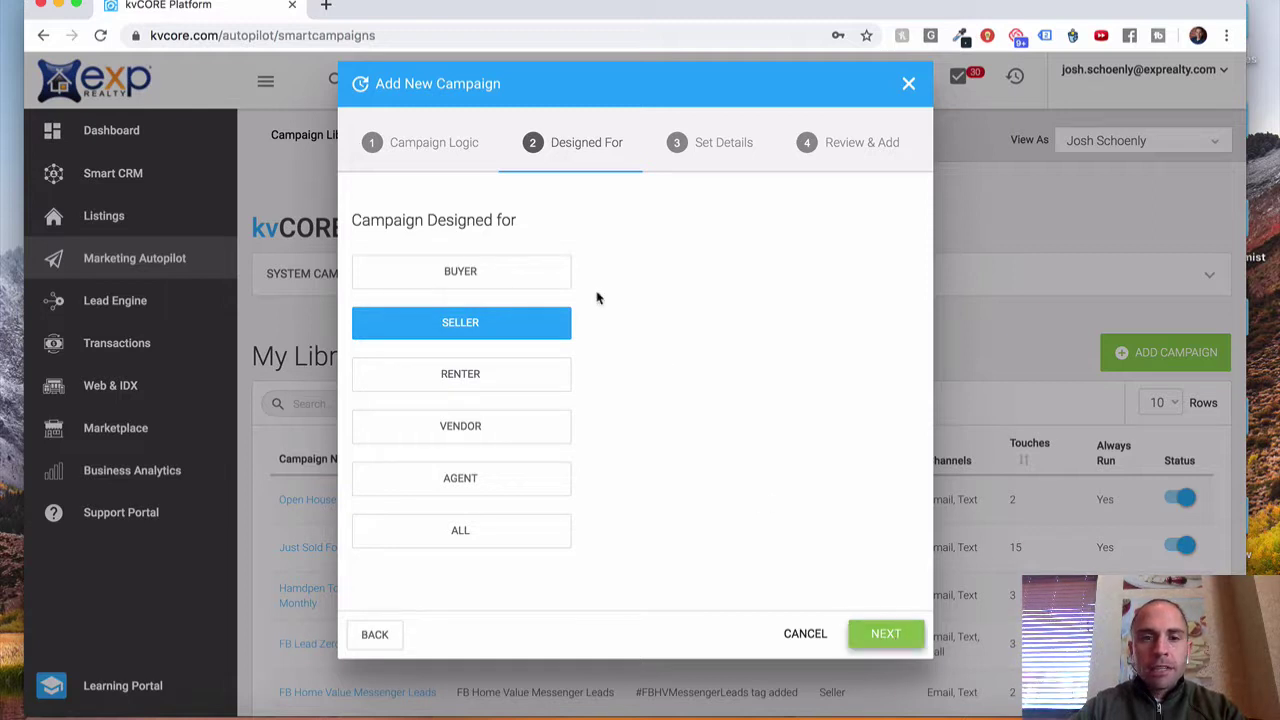
{"action": "left_click", "coordinate": [559, 278]}
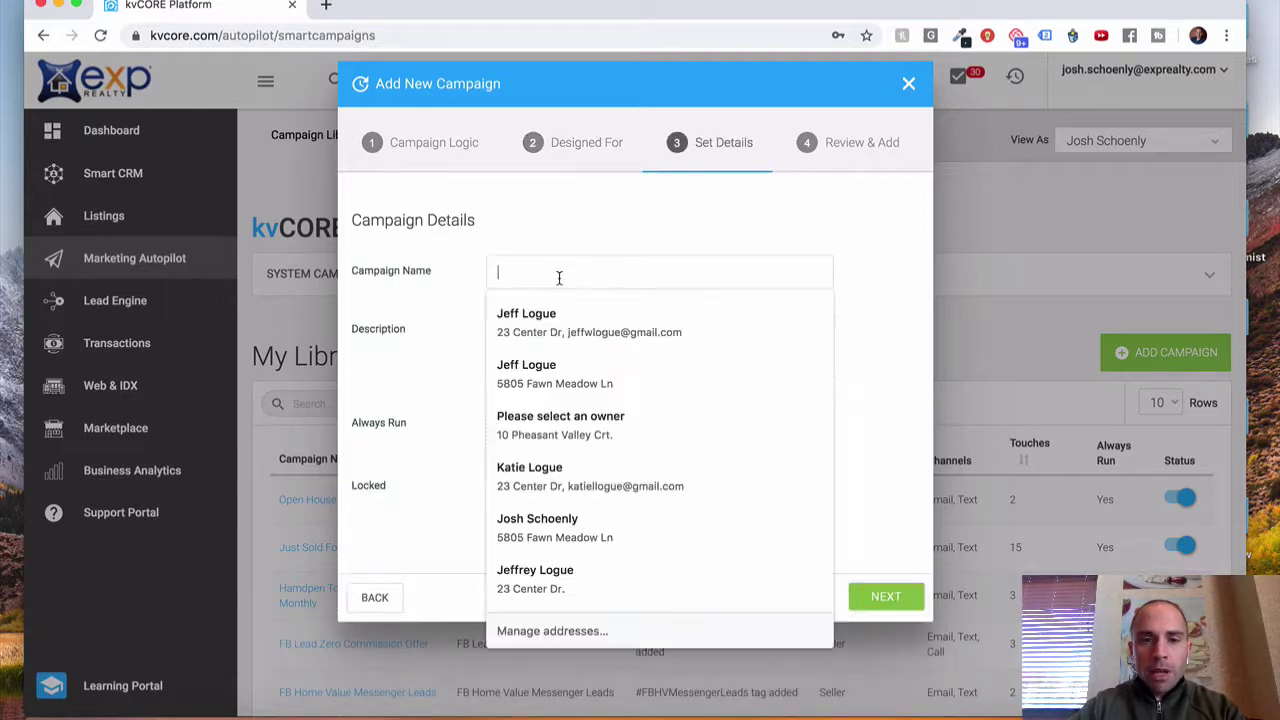
{"action": "type", "text": "Zero C"}
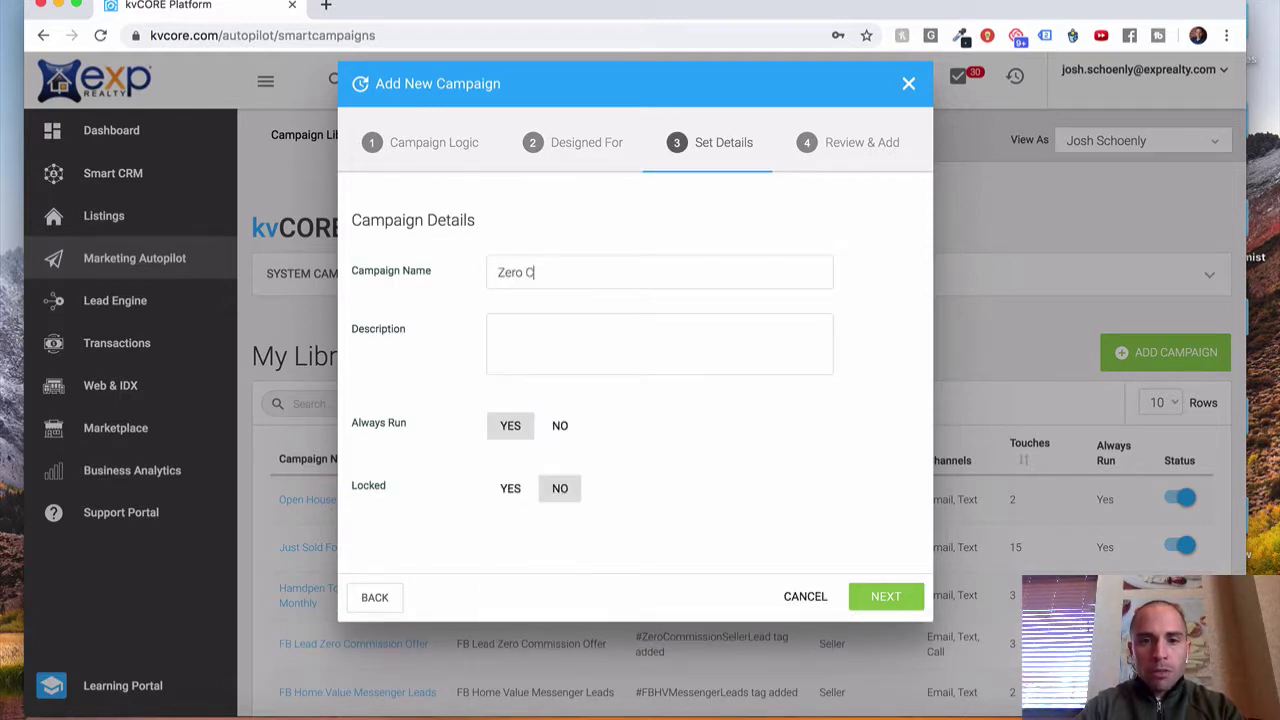
{"action": "type", "text": "ommission Lead Ad"}
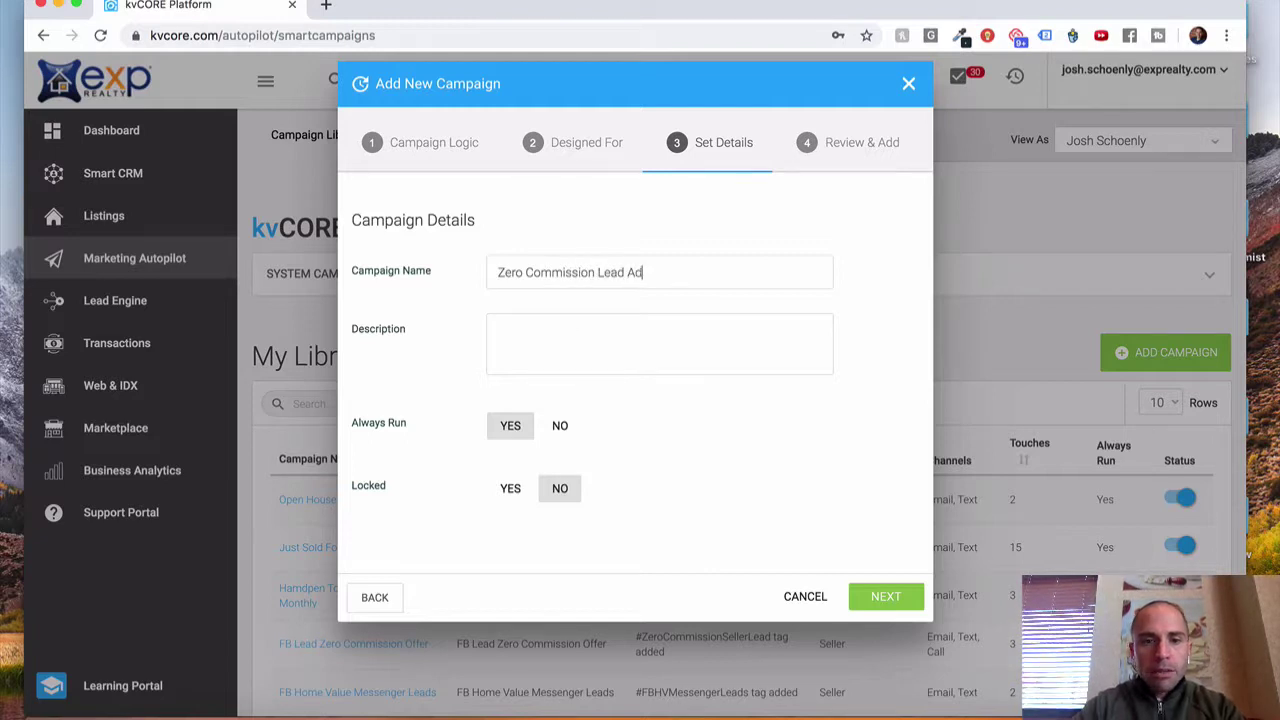
{"action": "left_click", "coordinate": [582, 362]}
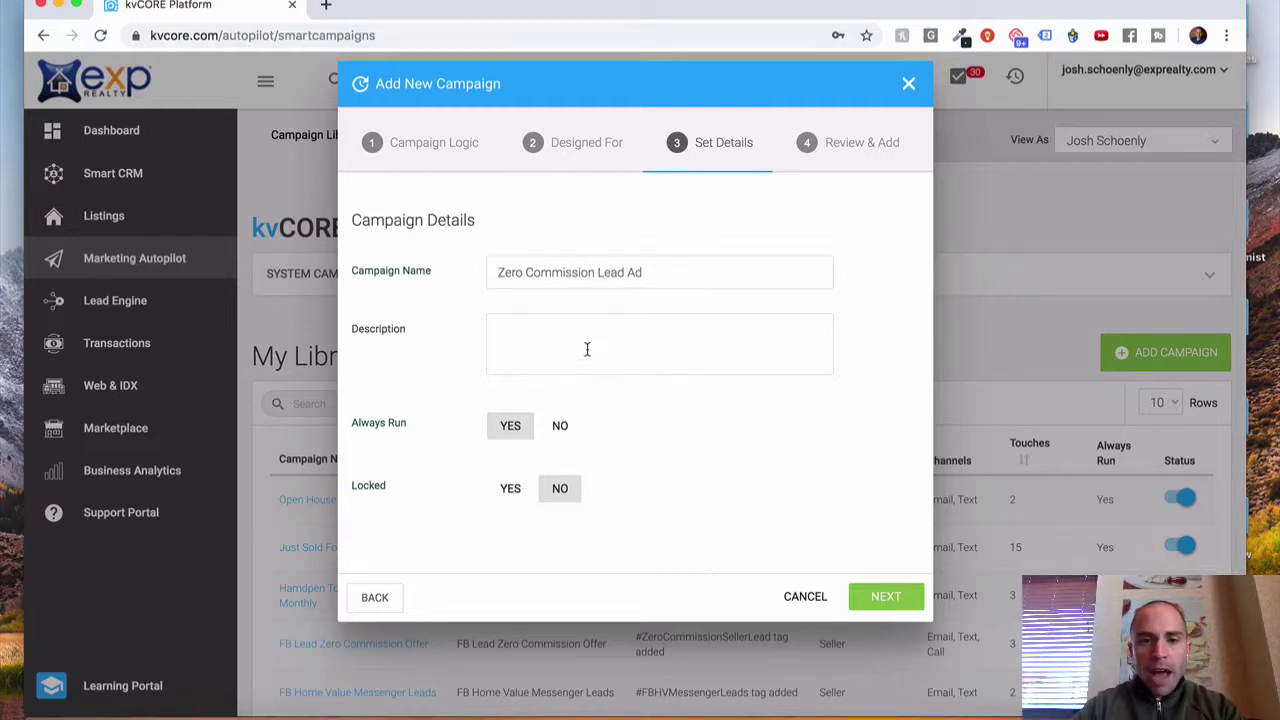
{"action": "type", "text": "seller lead"}
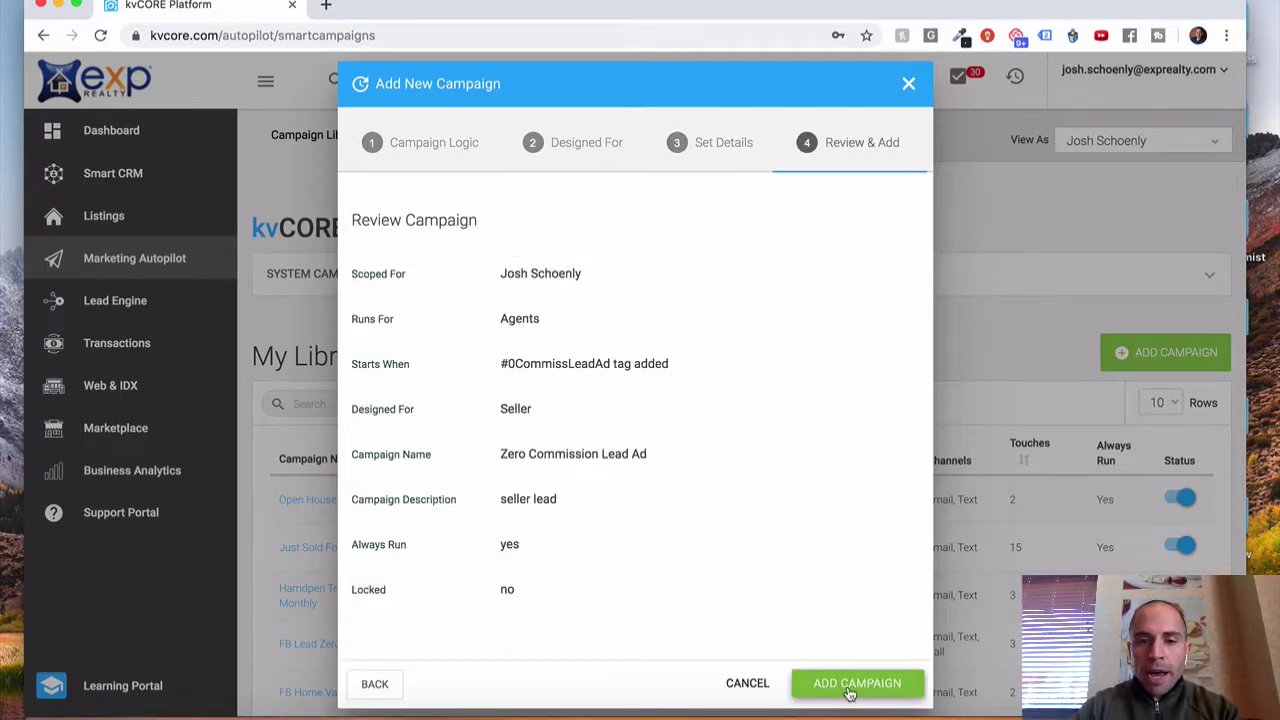
{"action": "left_click", "coordinate": [849, 692]}
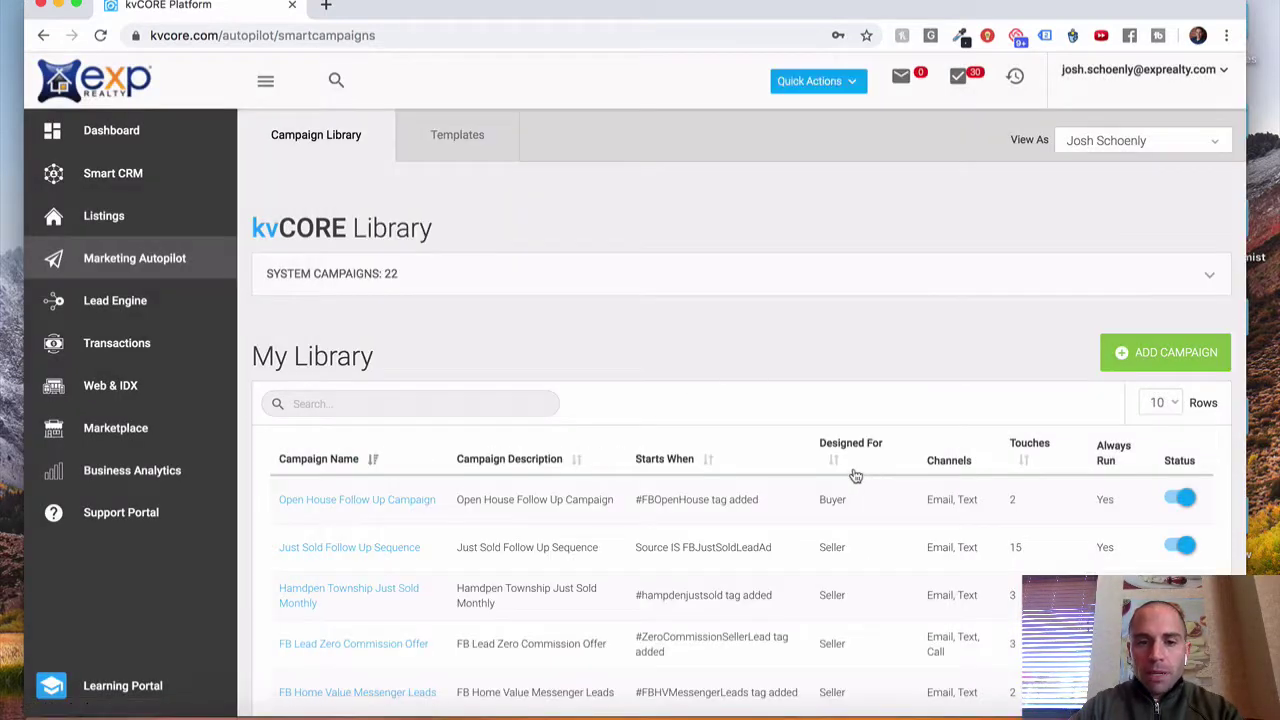
Step: Reload the library, switch the new campaign on, and open Zero Commission Lead Ad's details
{"action": "scroll", "coordinate": [741, 368], "scroll_direction": "down", "scroll_amount": 1}
{"action": "scroll", "coordinate": [741, 368], "scroll_direction": "down", "scroll_amount": 2}
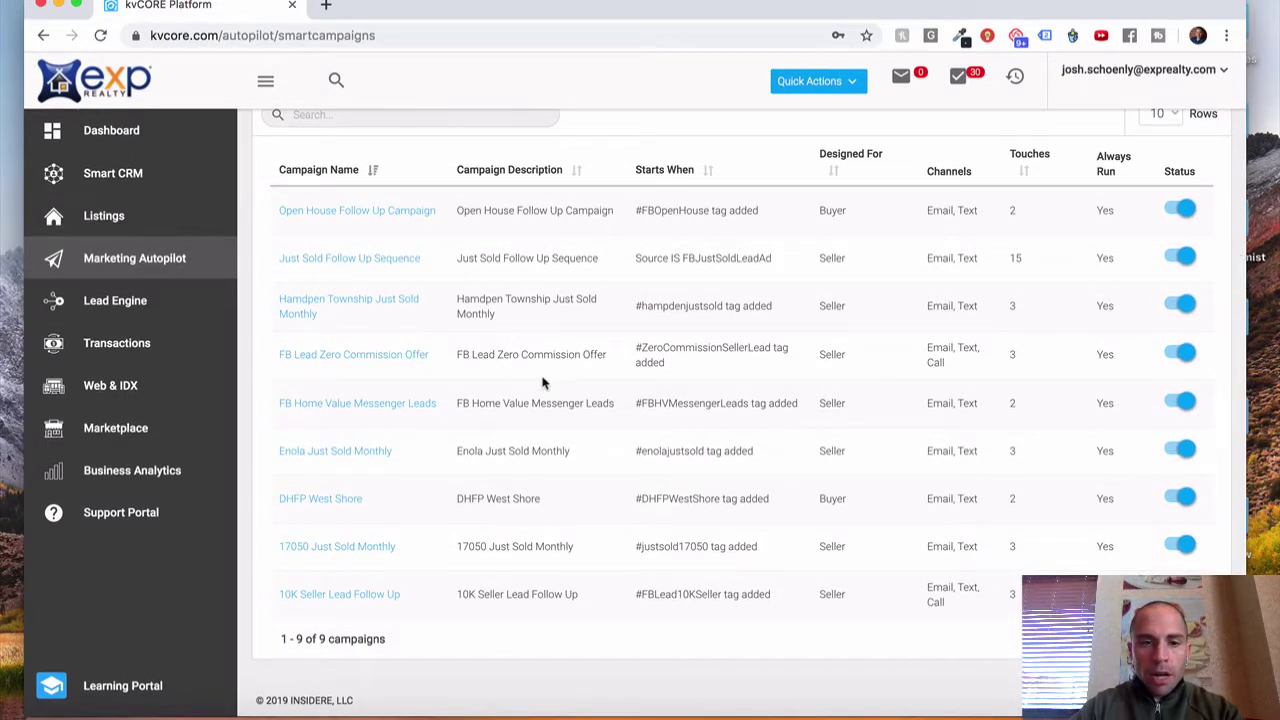
{"action": "scroll", "coordinate": [543, 380], "scroll_direction": "up", "scroll_amount": 3}
{"action": "key", "text": "super+r"}
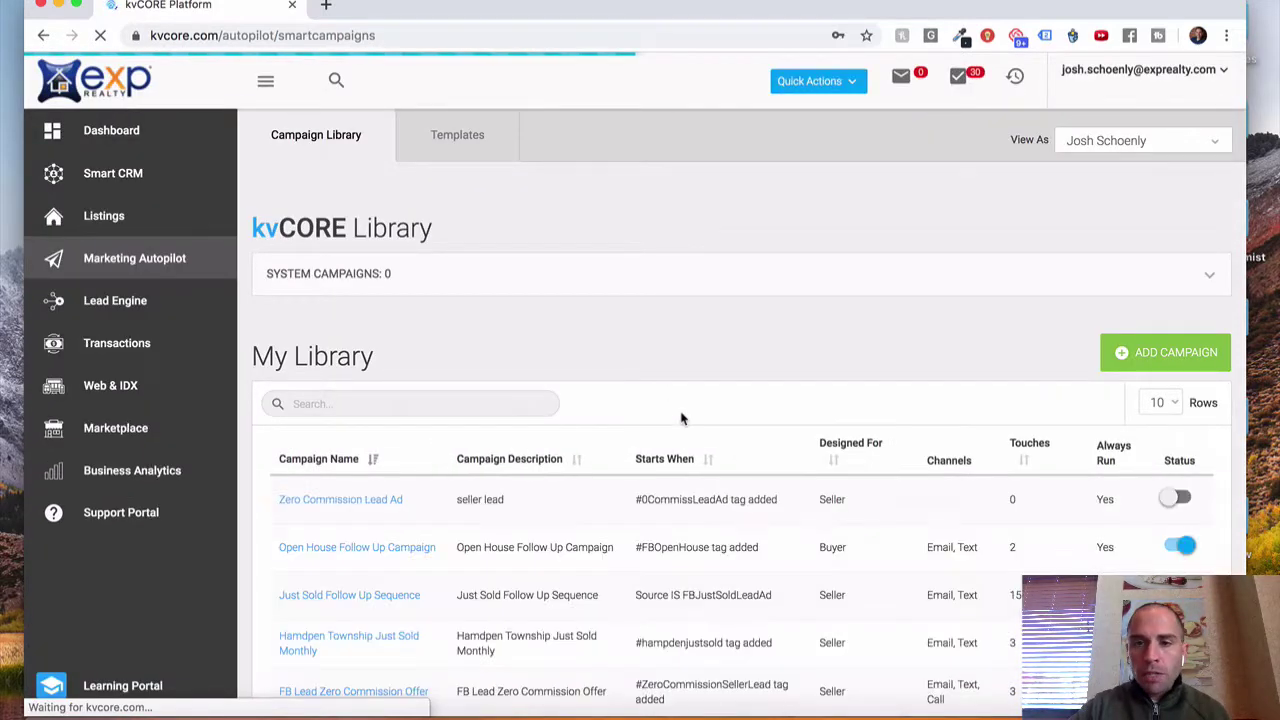
{"action": "scroll", "coordinate": [684, 486], "scroll_direction": "down", "scroll_amount": 4}
{"action": "scroll", "coordinate": [600, 400], "scroll_direction": "up", "scroll_amount": 3}
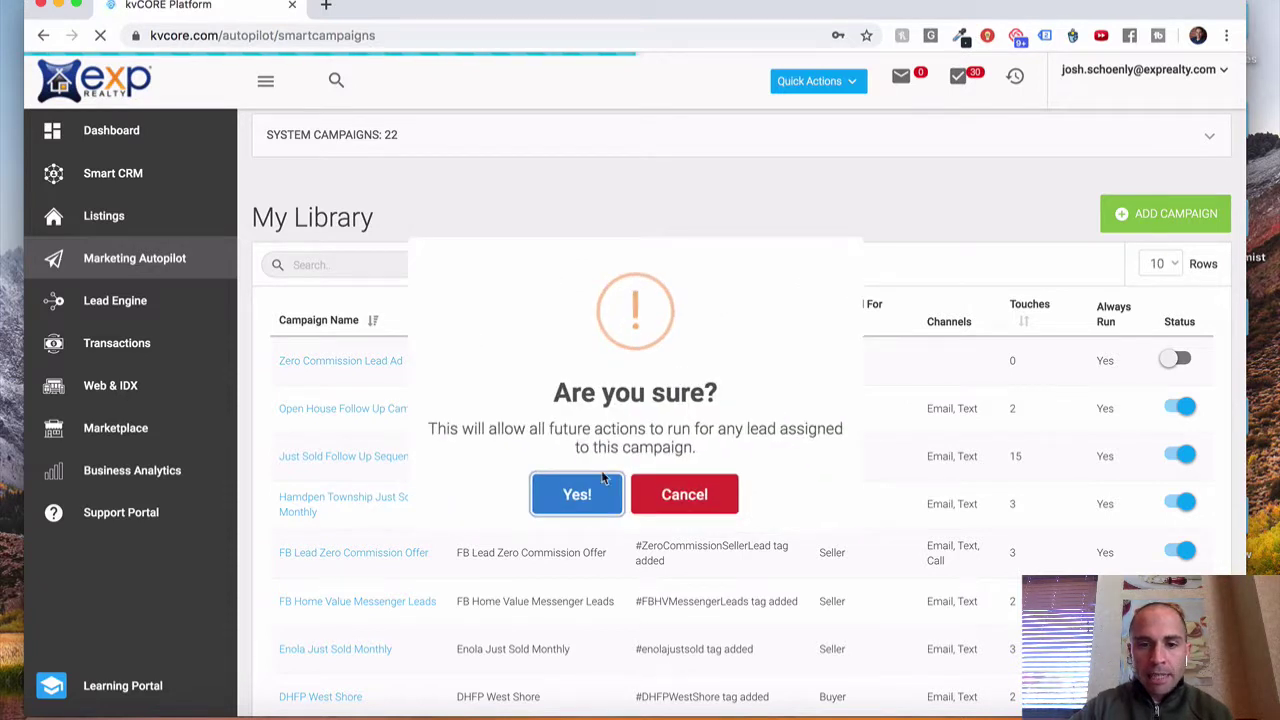
{"action": "left_click", "coordinate": [580, 488]}
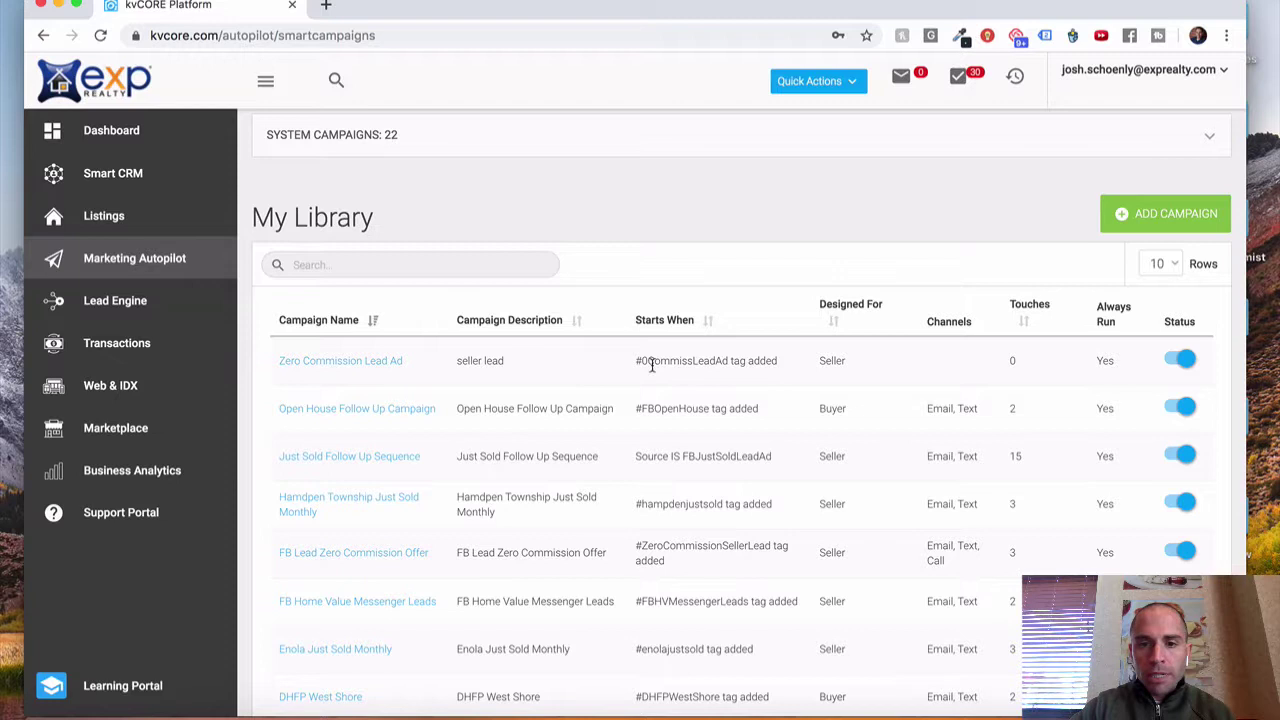
{"action": "left_click", "coordinate": [366, 362]}
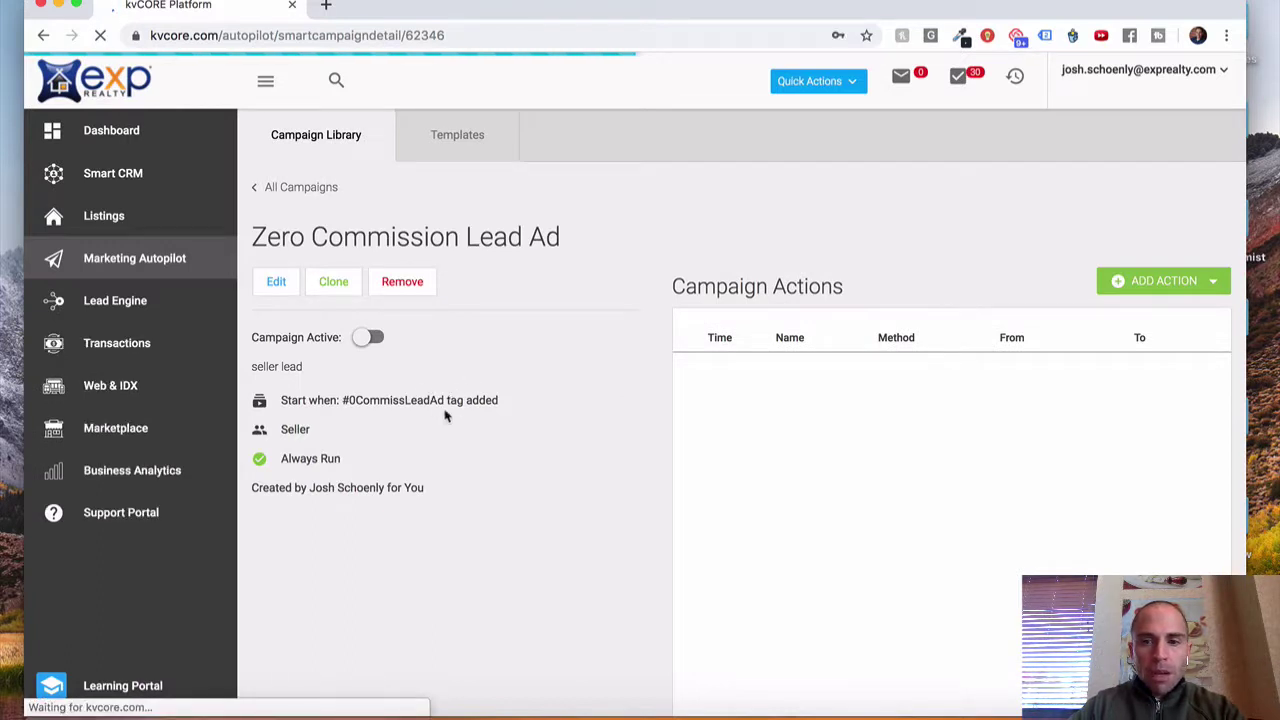
Step: Add an email action named 'Email 1' using the Zero Commission Program Immediate Email template
{"action": "left_click", "coordinate": [1165, 282]}
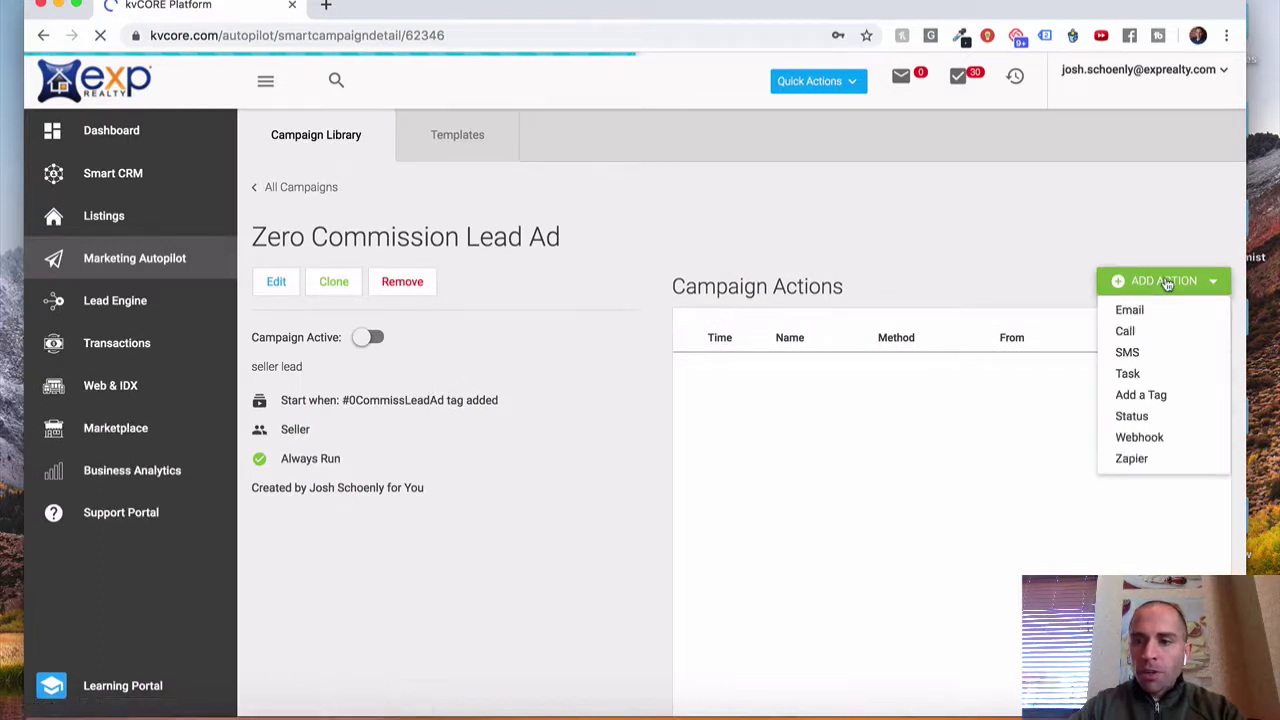
{"action": "left_click", "coordinate": [1129, 311]}
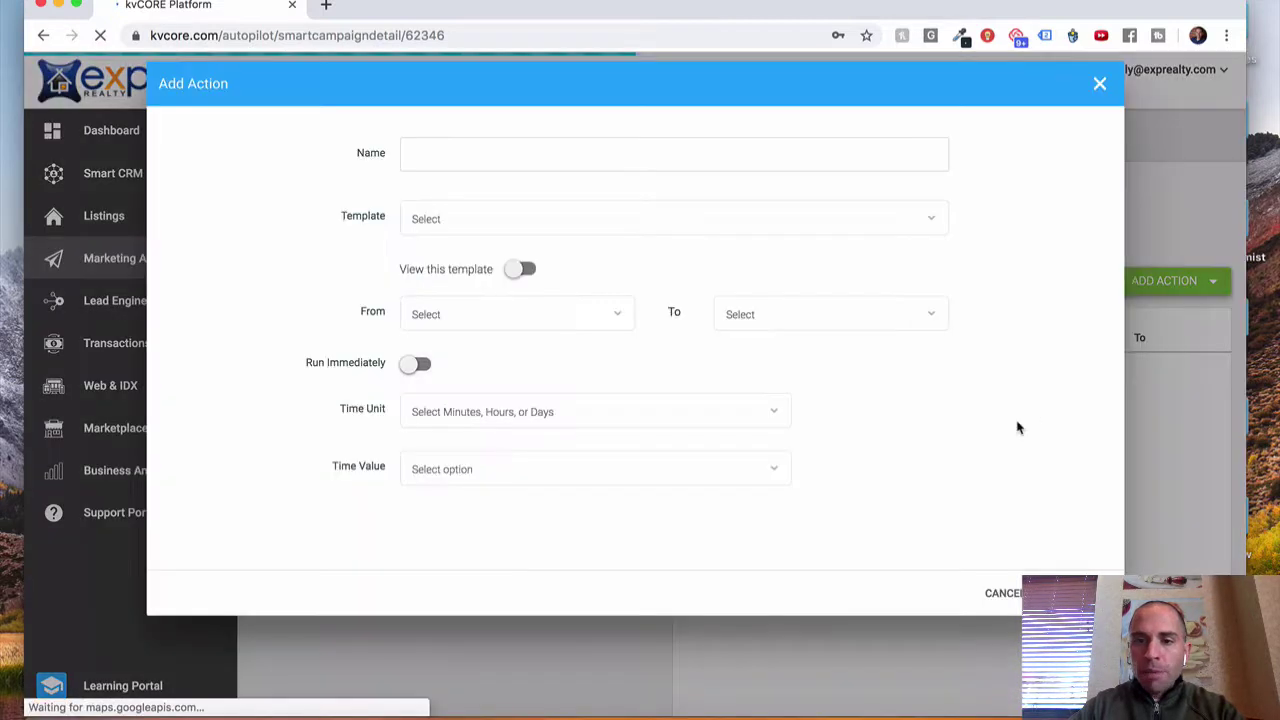
{"action": "left_click", "coordinate": [476, 152]}
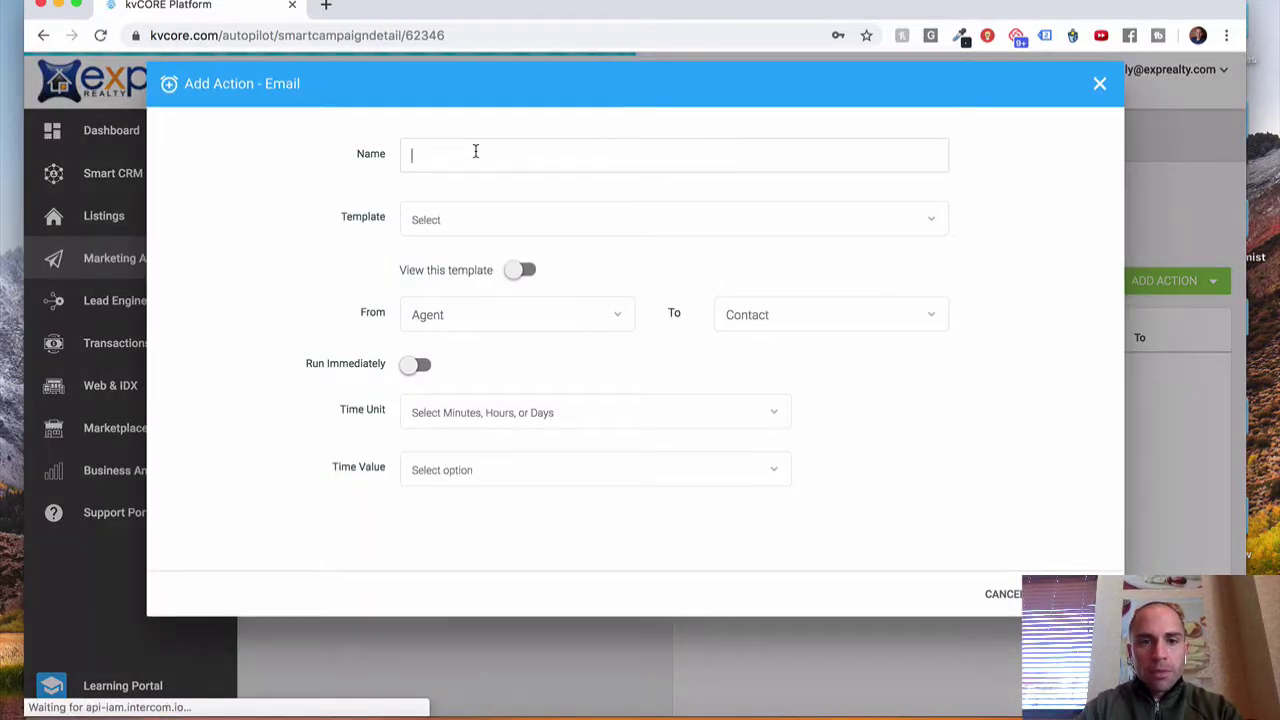
{"action": "type", "text": "Email 1"}
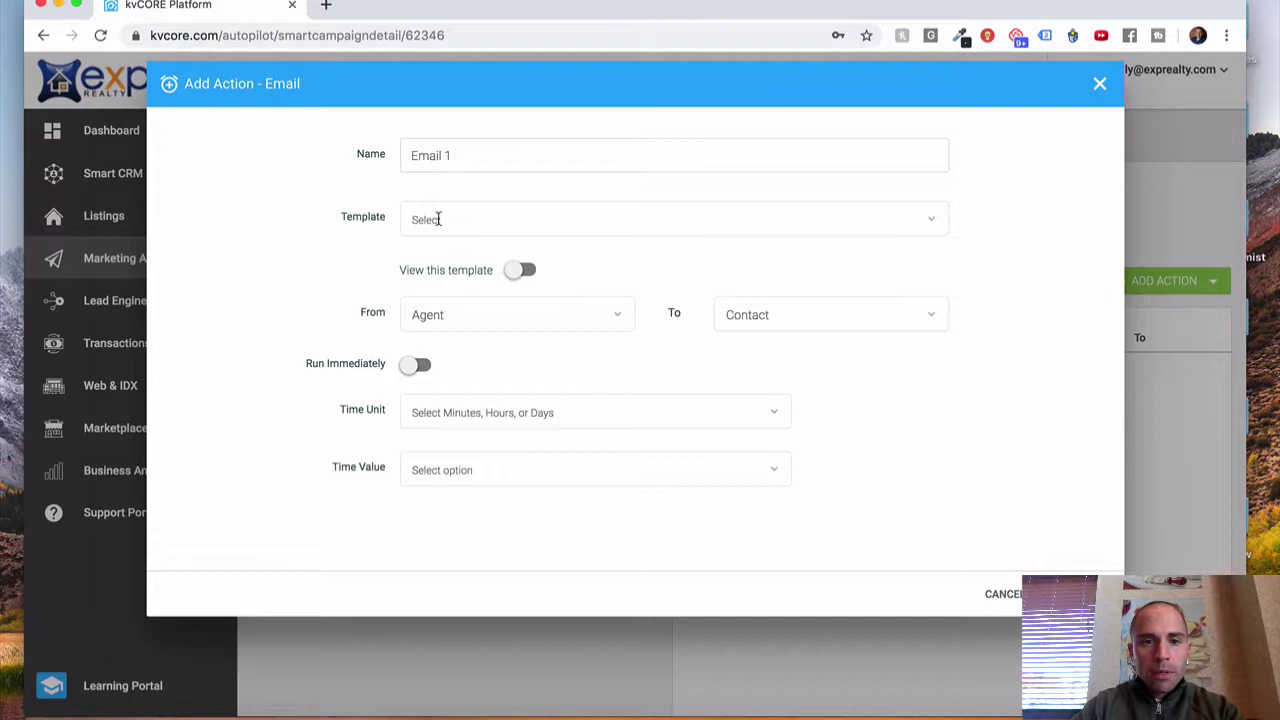
{"action": "left_click", "coordinate": [446, 219]}
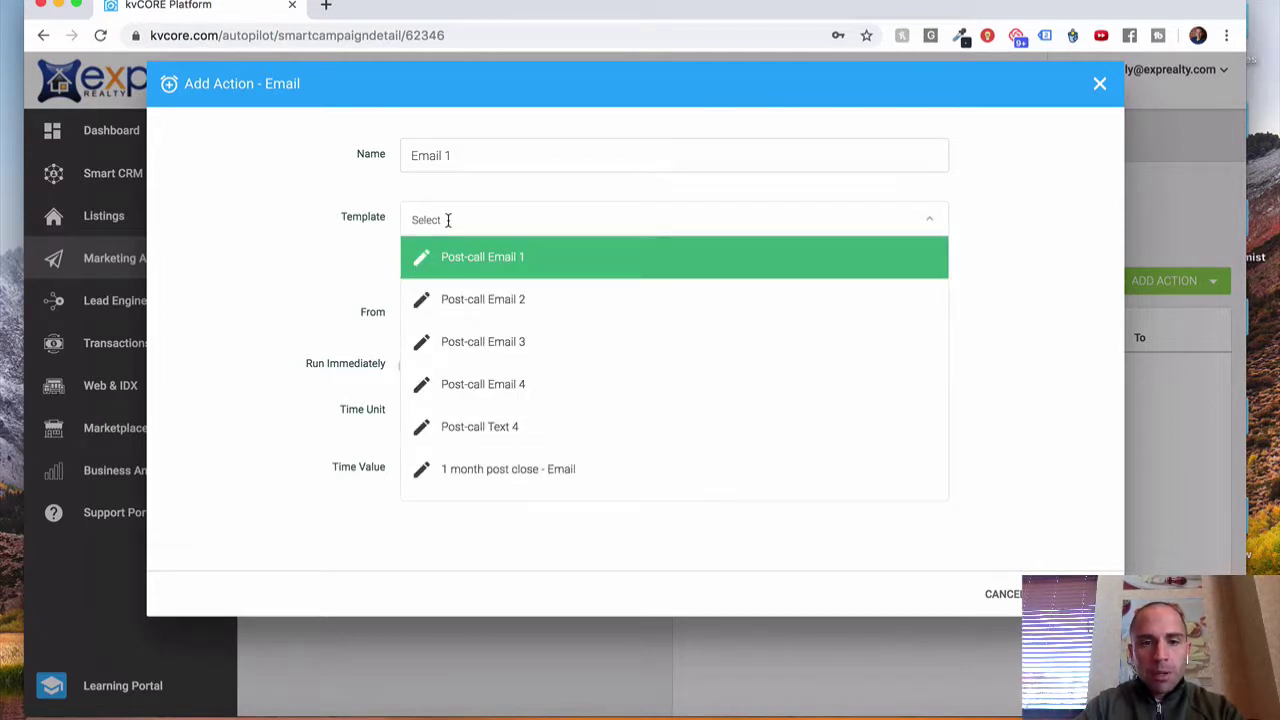
{"action": "type", "text": "zero"}
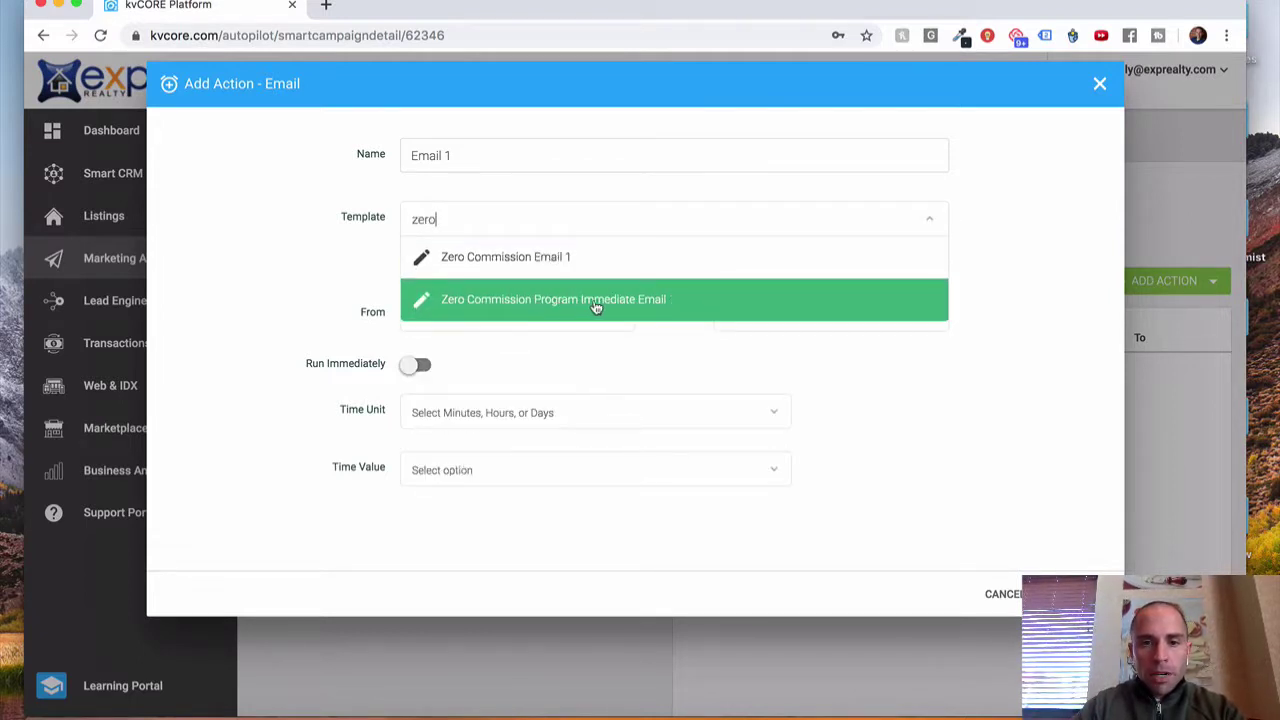
{"action": "left_click", "coordinate": [595, 307]}
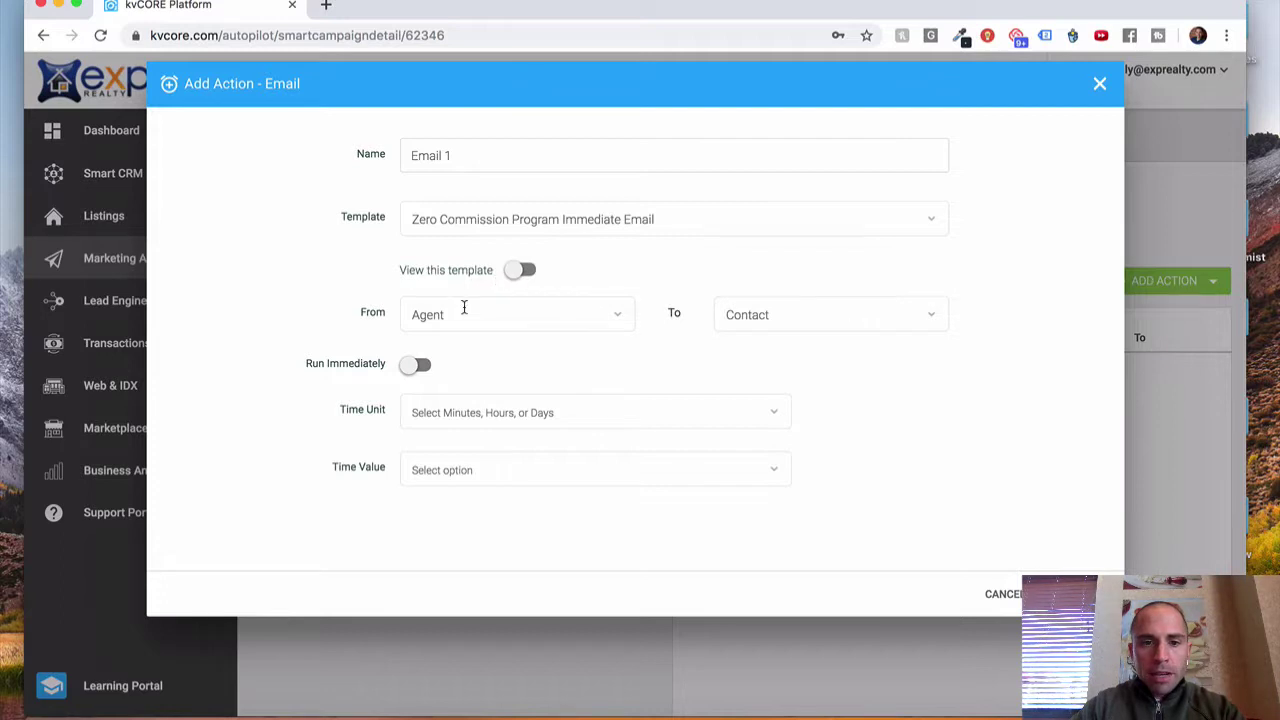
Step: Set Email 1 to run immediately and save the action
{"action": "left_click", "coordinate": [415, 367]}
{"action": "left_click", "coordinate": [426, 371]}
{"action": "left_click", "coordinate": [478, 412]}
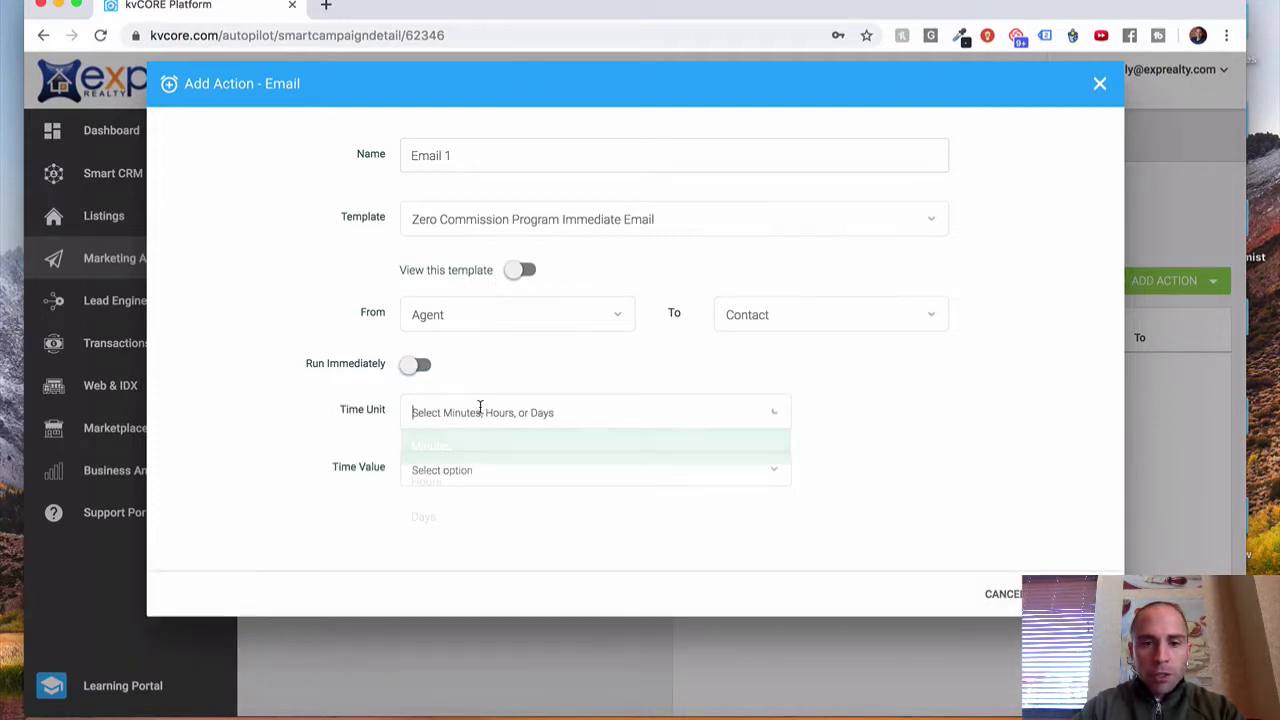
{"action": "left_click", "coordinate": [897, 350]}
{"action": "left_click", "coordinate": [417, 366]}
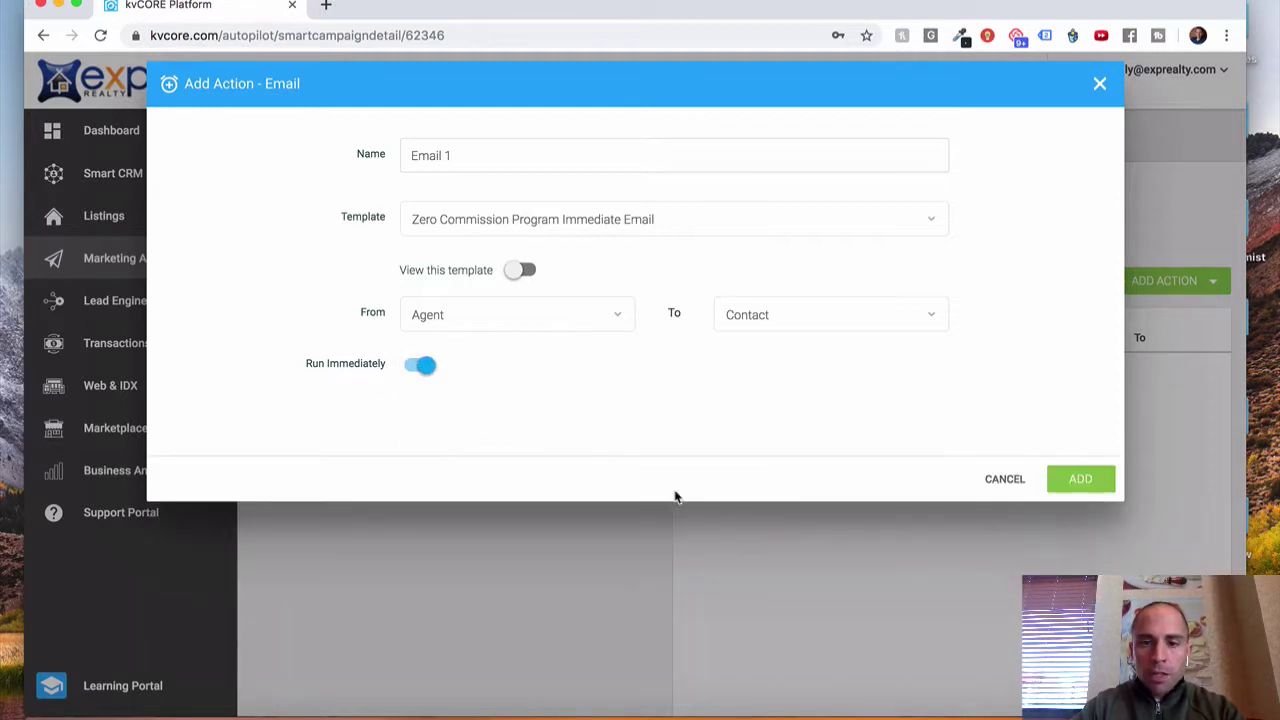
{"action": "left_click", "coordinate": [1076, 485]}
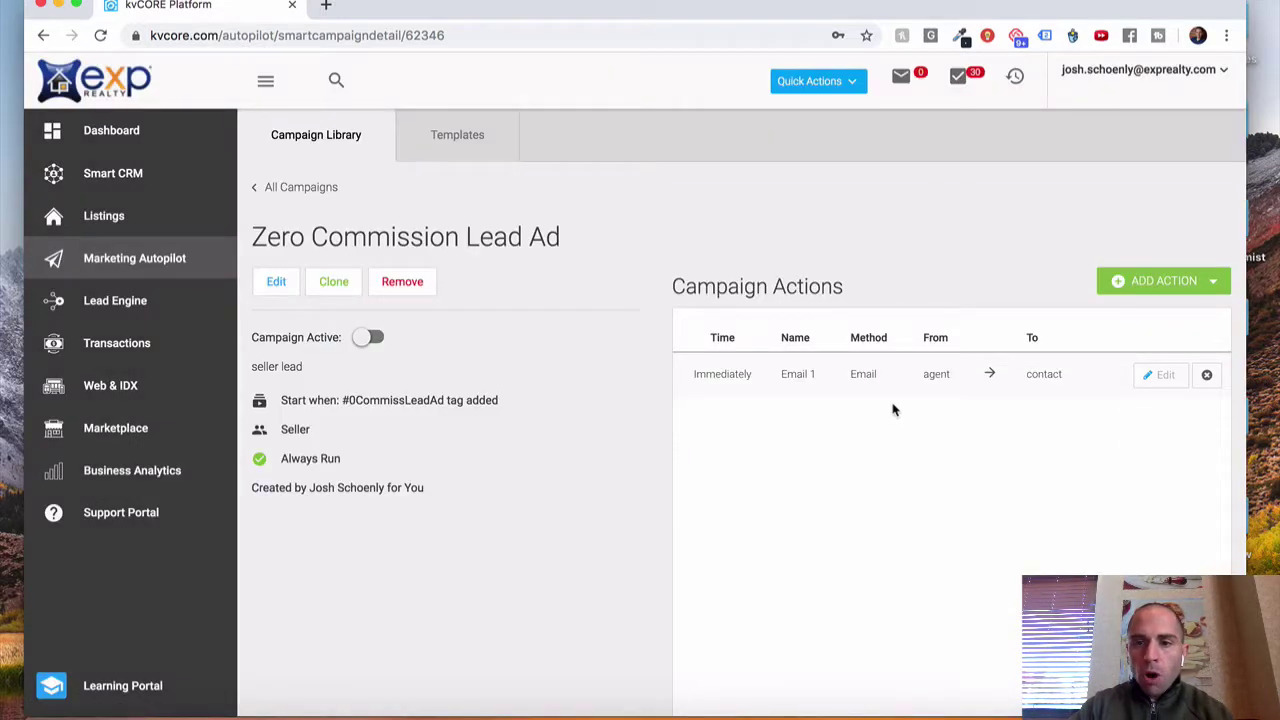
Step: Add an SMS action named 'SMS 1' using the Zero Commission Program Immediate Text template
{"action": "left_click", "coordinate": [1196, 287]}
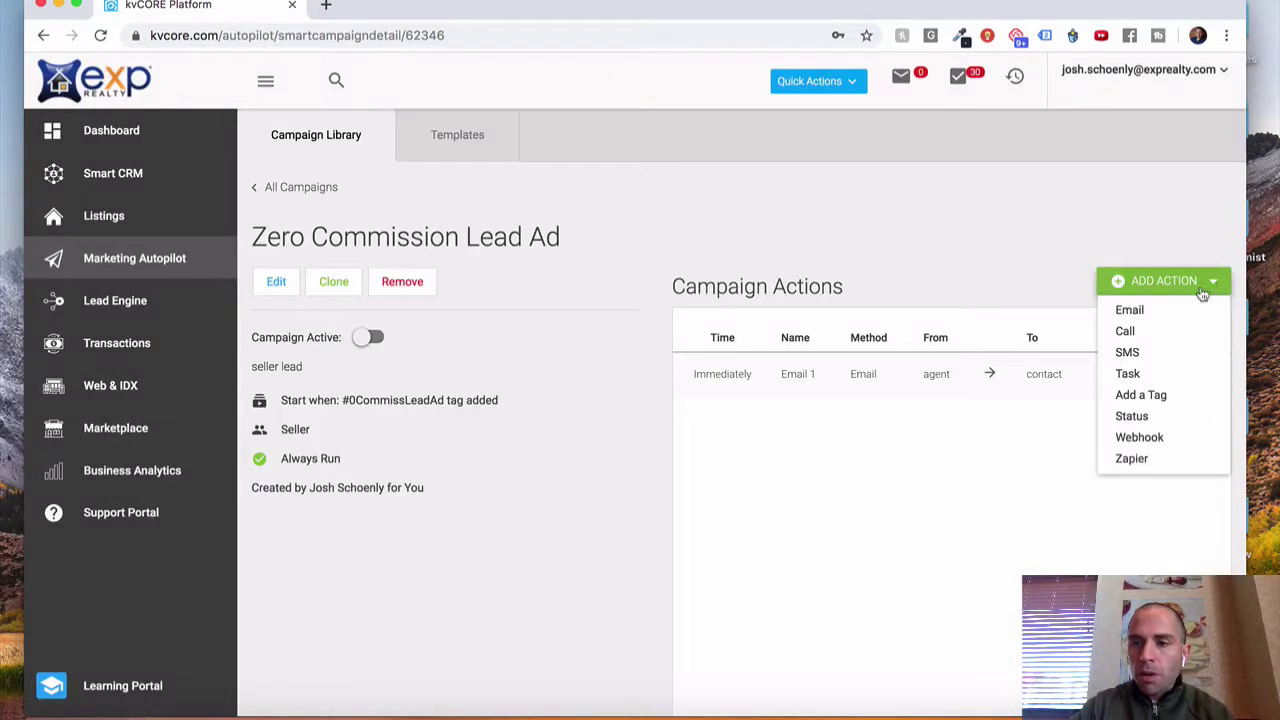
{"action": "left_click", "coordinate": [1127, 352]}
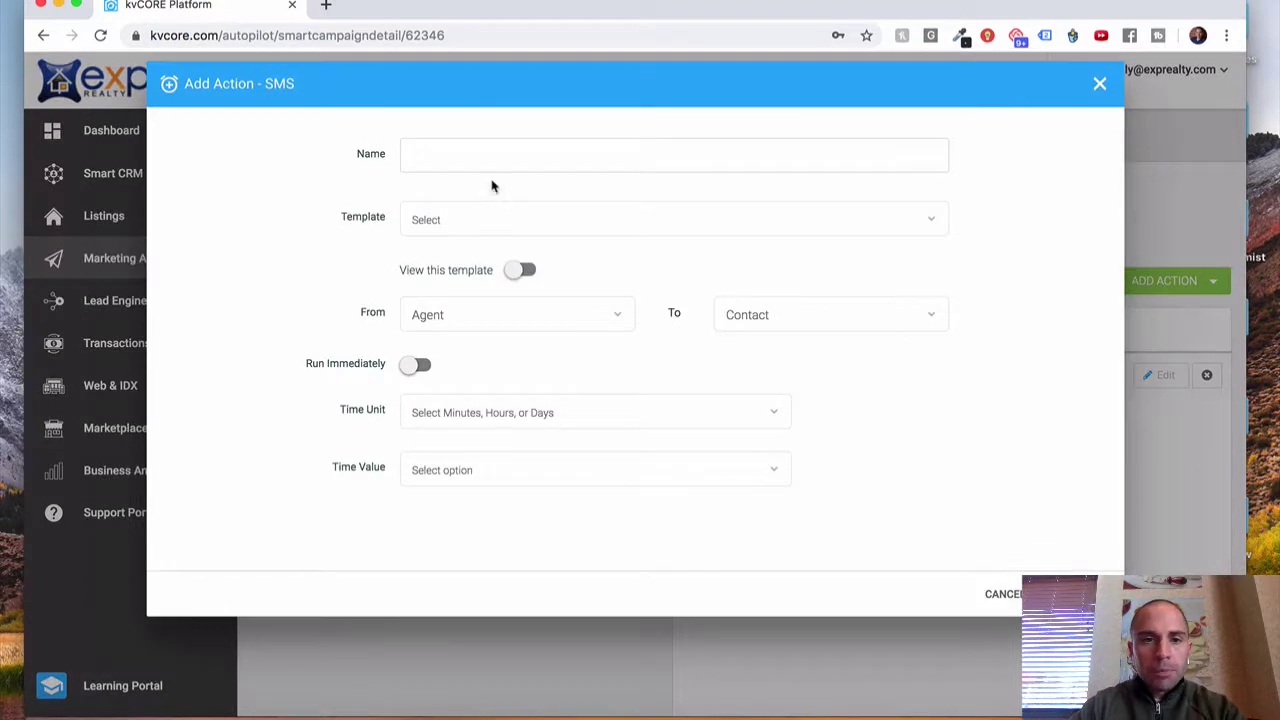
{"action": "left_click", "coordinate": [491, 152]}
{"action": "type", "text": "SMS 1"}
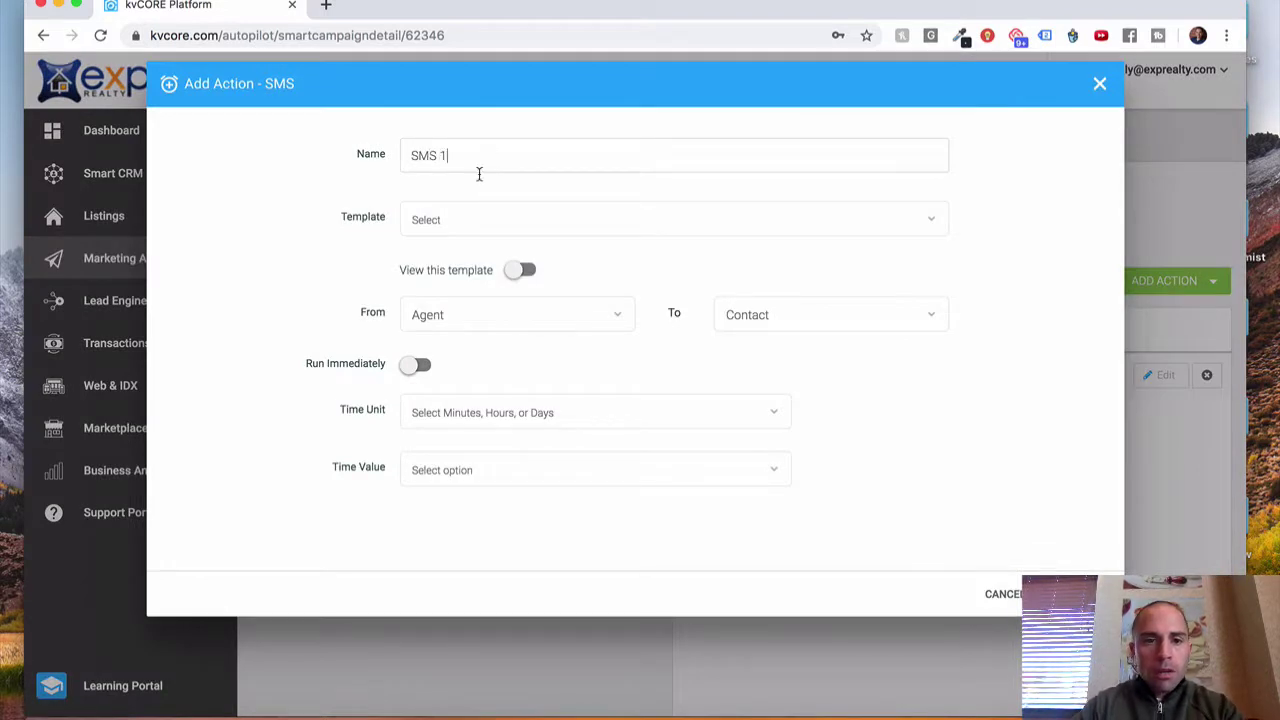
{"action": "left_click", "coordinate": [480, 222]}
{"action": "type", "text": "zero"}
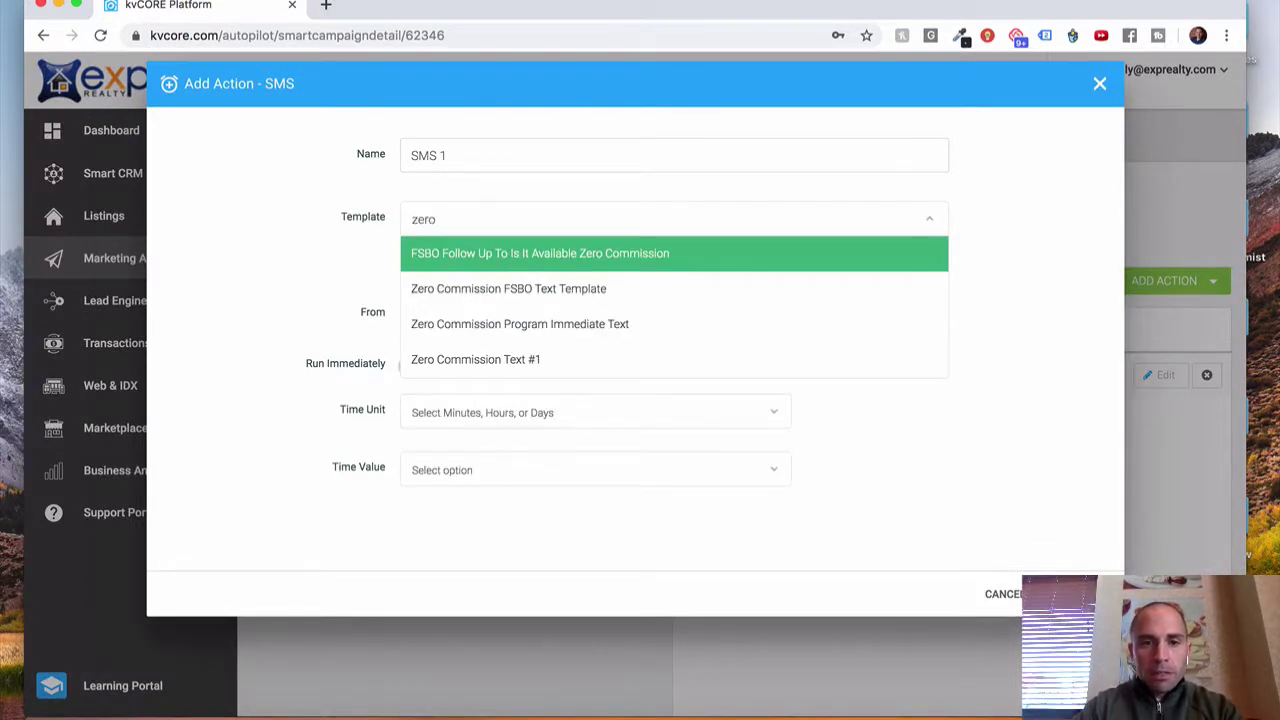
{"action": "left_click", "coordinate": [562, 327]}
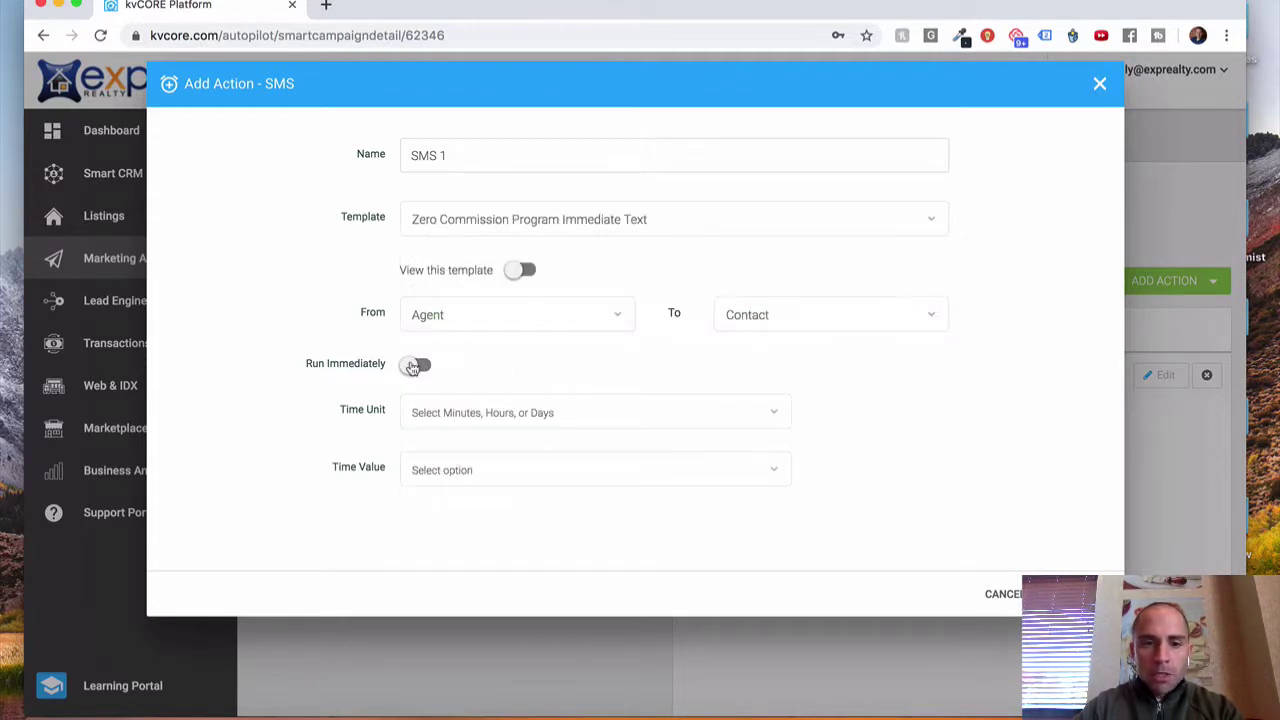
Step: Delay SMS 1 by 1 minute and save the action
{"action": "left_click", "coordinate": [481, 413]}
{"action": "left_click", "coordinate": [465, 452]}
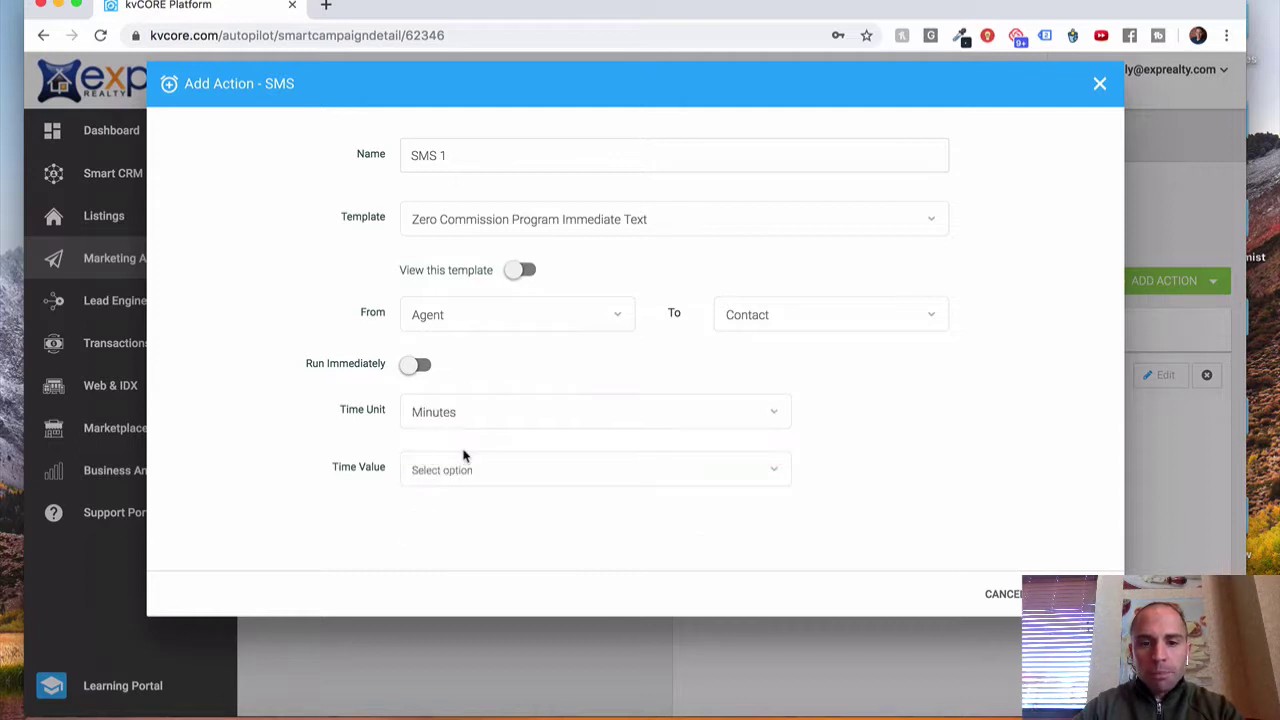
{"action": "left_click", "coordinate": [495, 466]}
{"action": "left_click", "coordinate": [420, 205]}
{"action": "left_click", "coordinate": [1060, 594]}
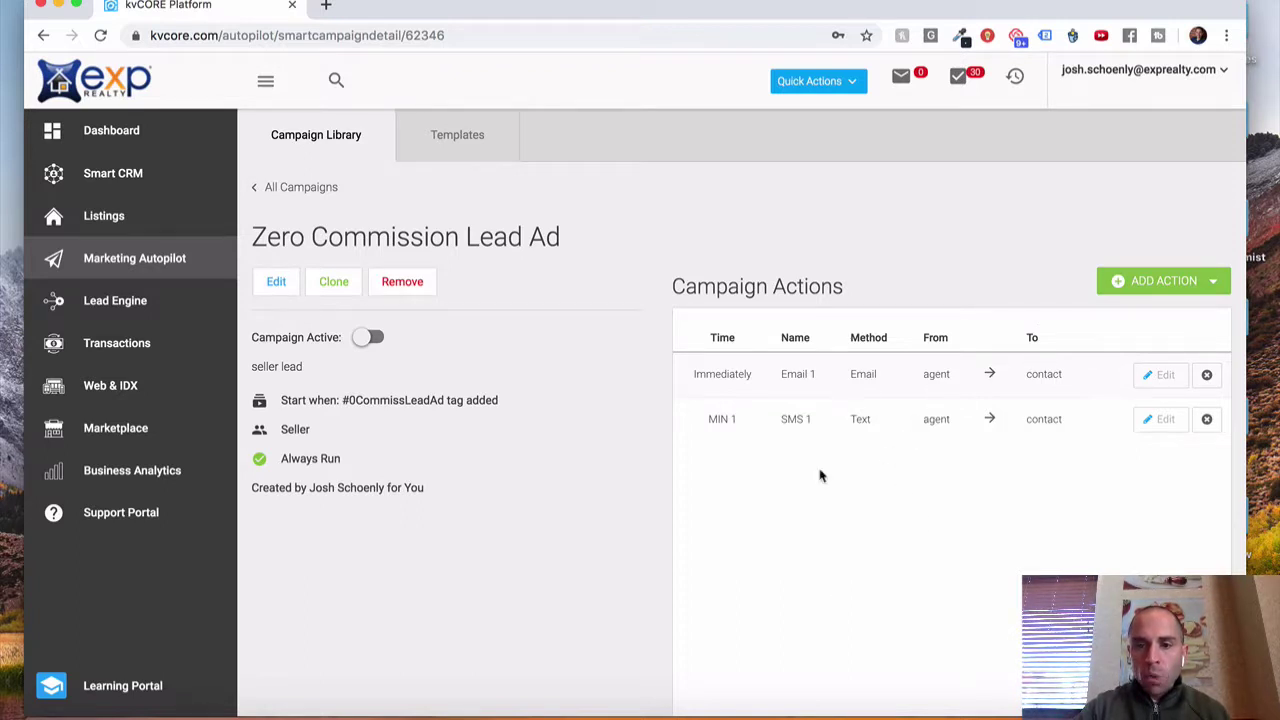
Step: Switch the Zero Commission Lead Ad campaign active and return to All Campaigns
{"action": "left_click", "coordinate": [367, 337]}
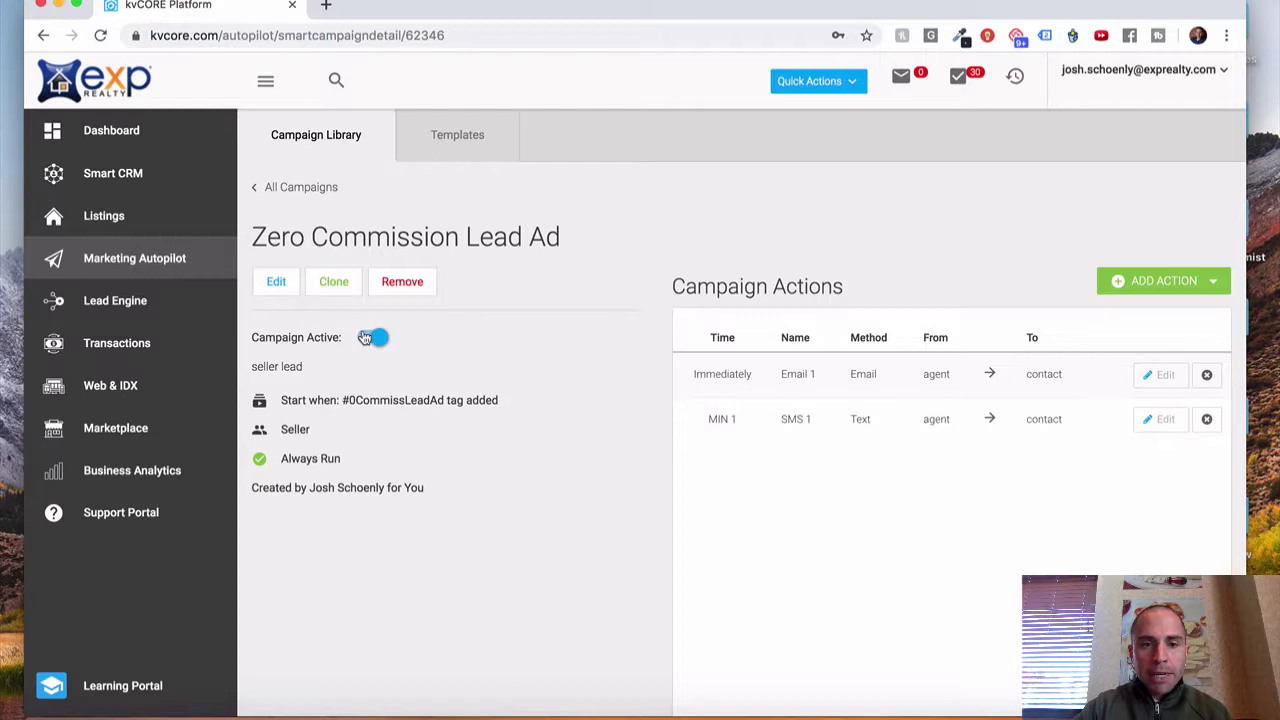
{"action": "left_click", "coordinate": [256, 188]}
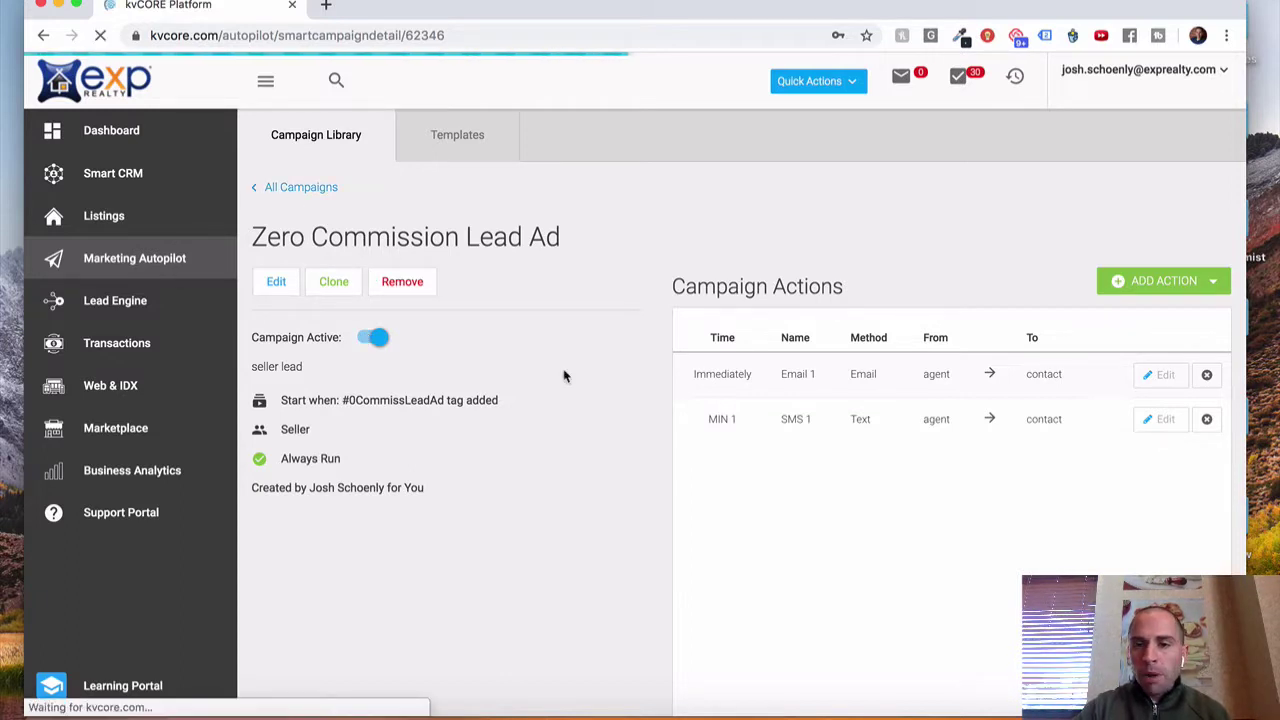